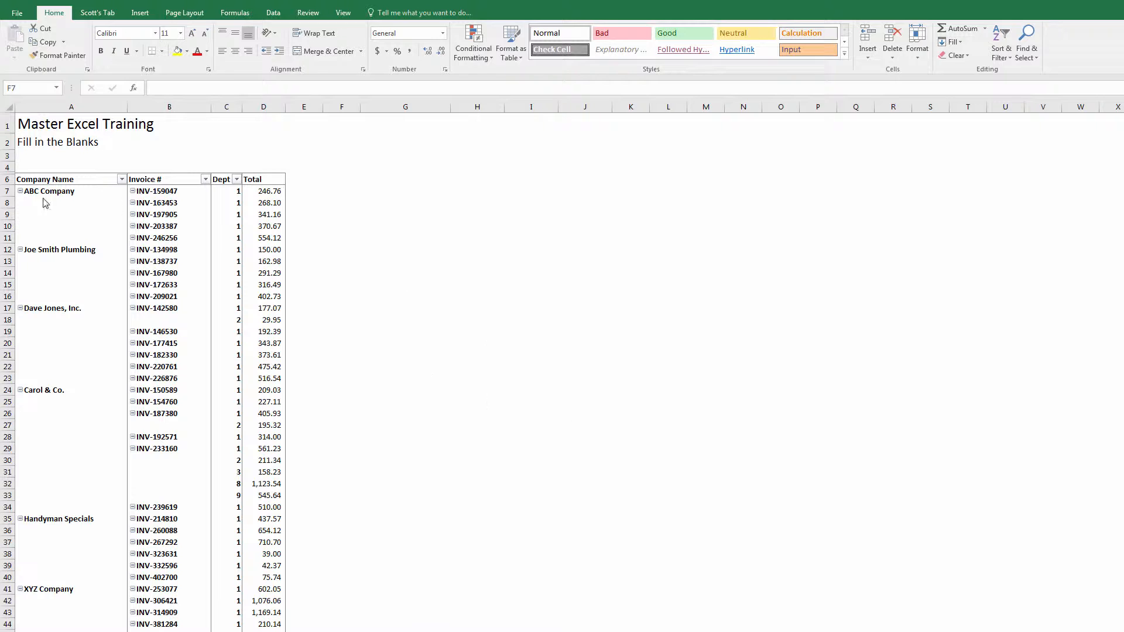
- Copy the pivot table A6:D79 and paste it as values only starting at G6
left_click(27, 167)
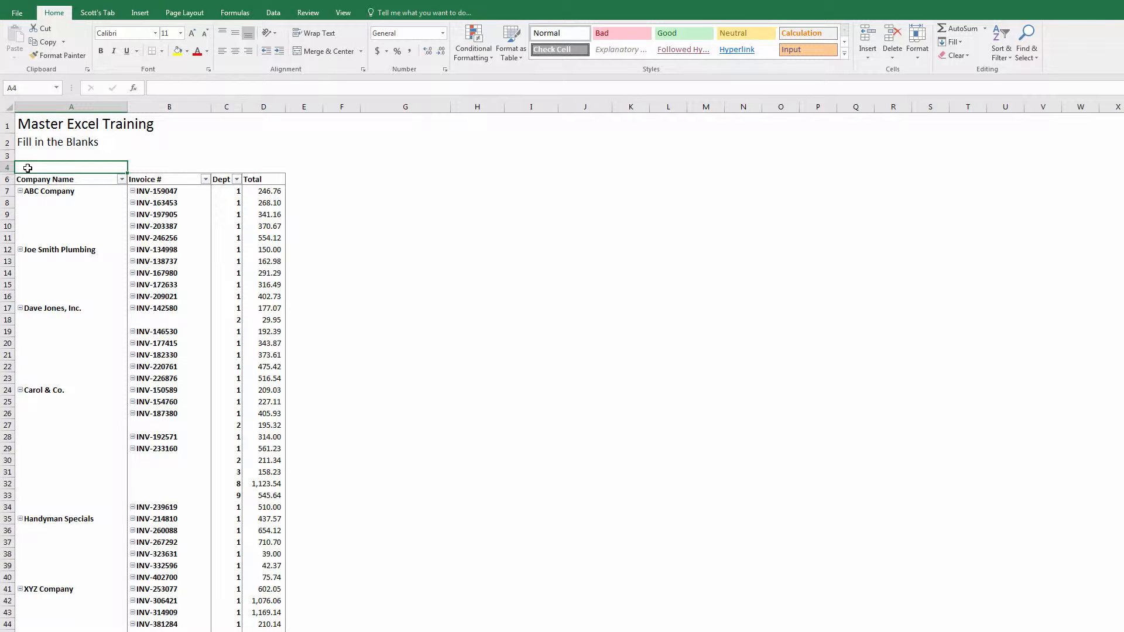
left_click_drag(28, 167, 28, 168)
scroll(28, 168, "down", 19)
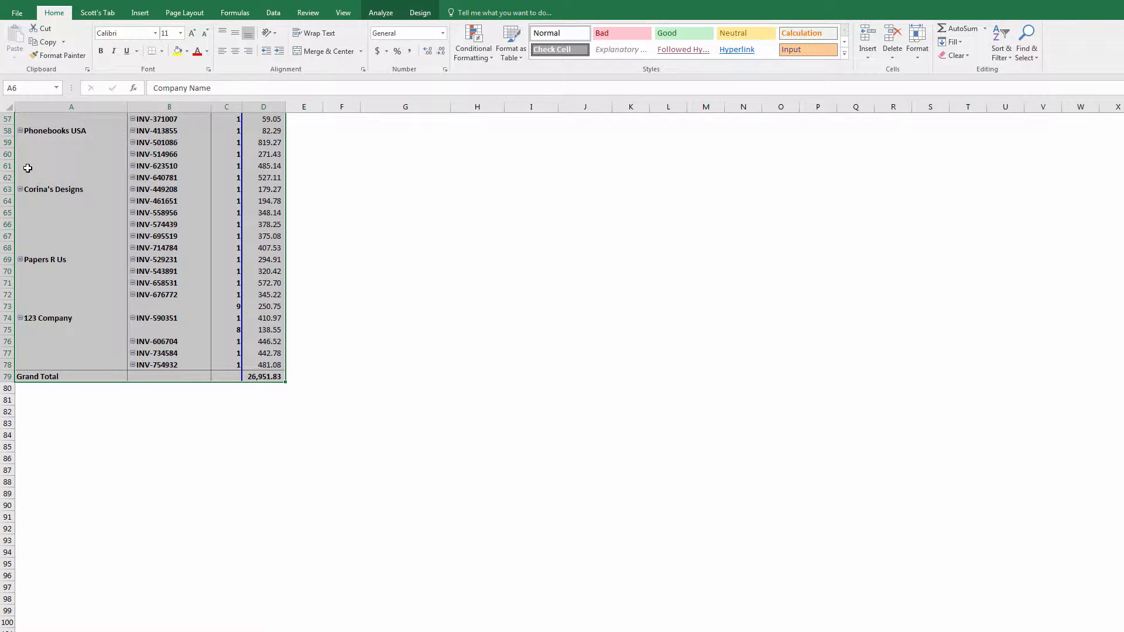
key("ctrl+c")
key("Right")
key("Right")
key("Right")
key("Right")
key("Right")
key("Right")
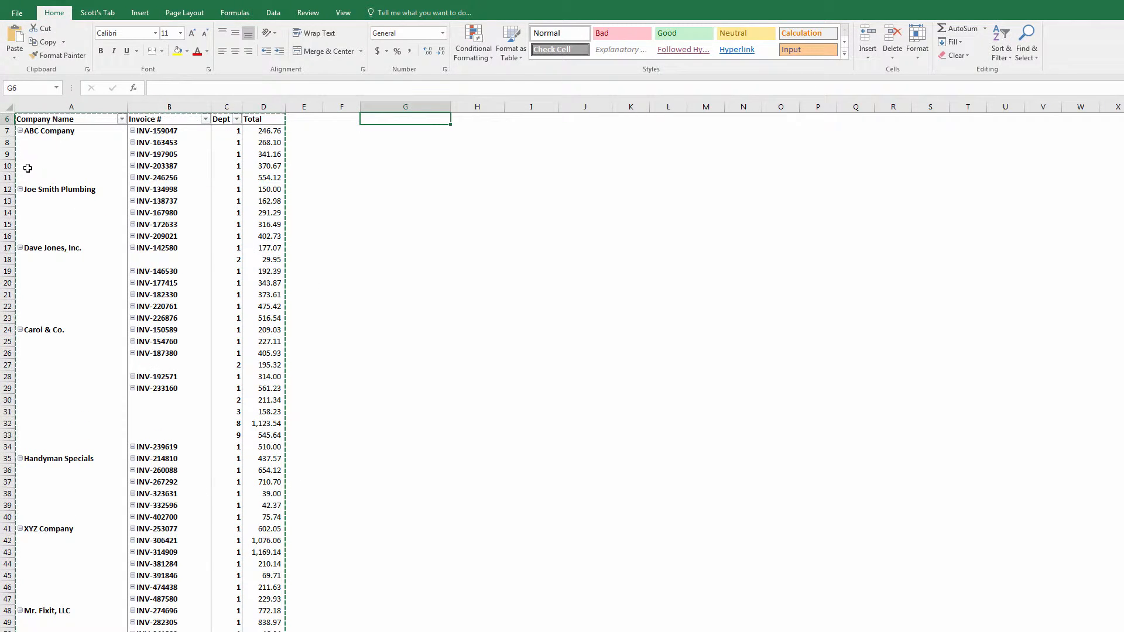
right_click(431, 122)
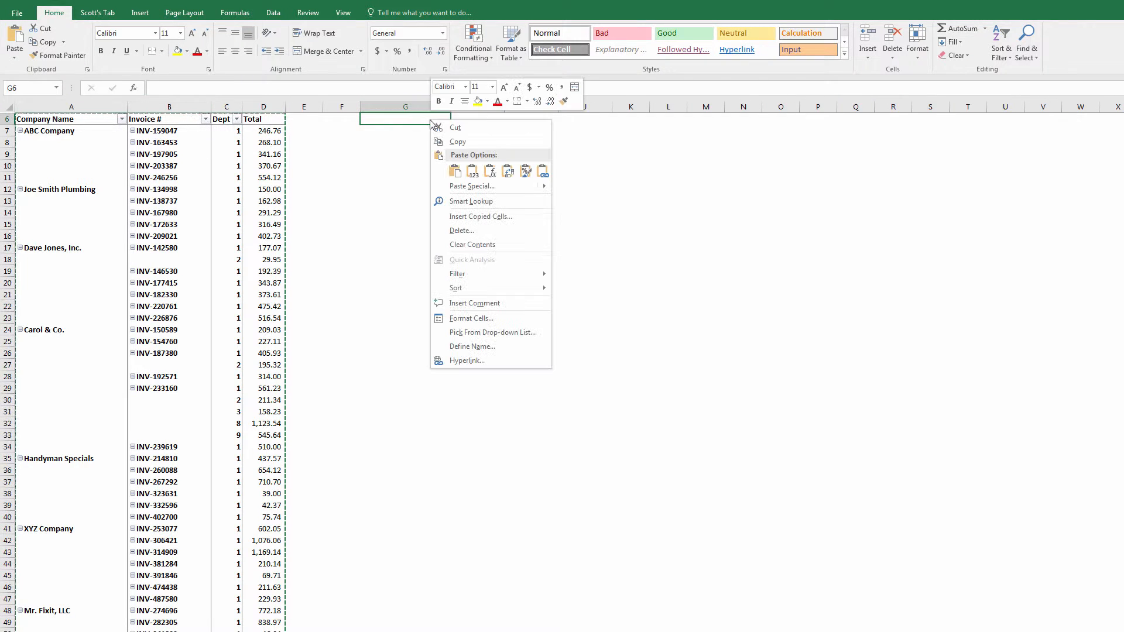
left_click(472, 171)
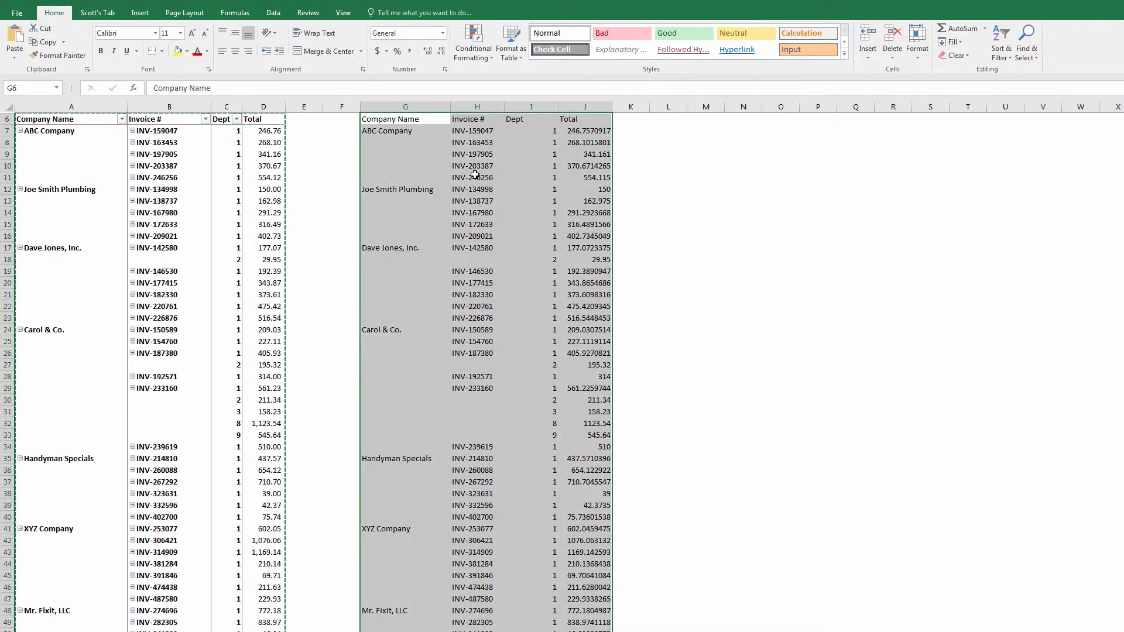
left_click(746, 245)
scroll(702, 234, "up", 2)
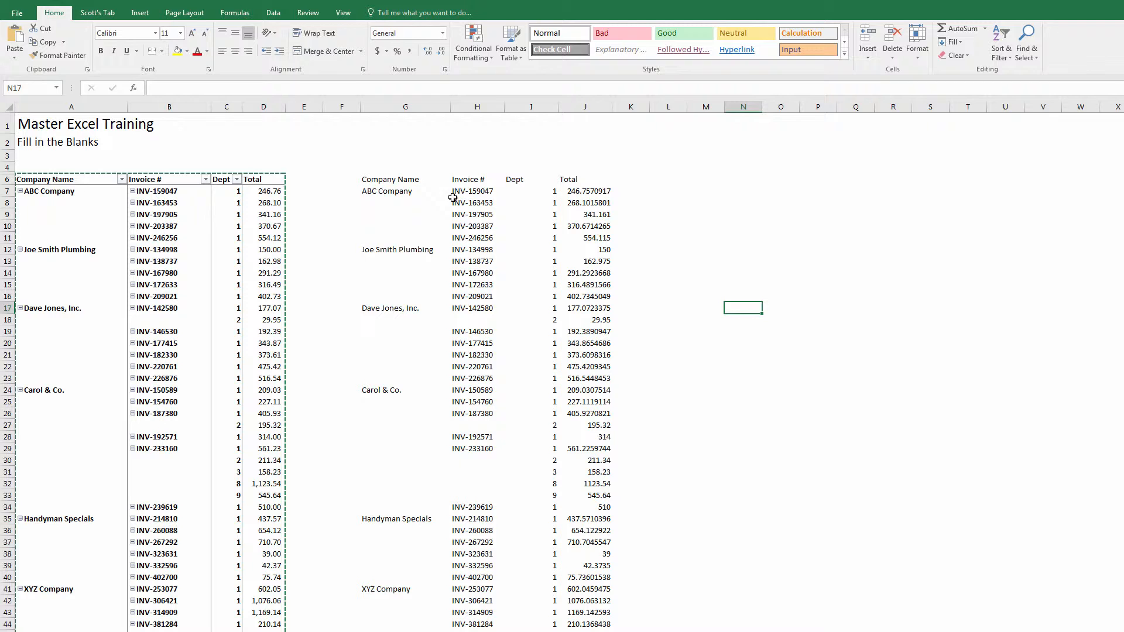
left_click(414, 195)
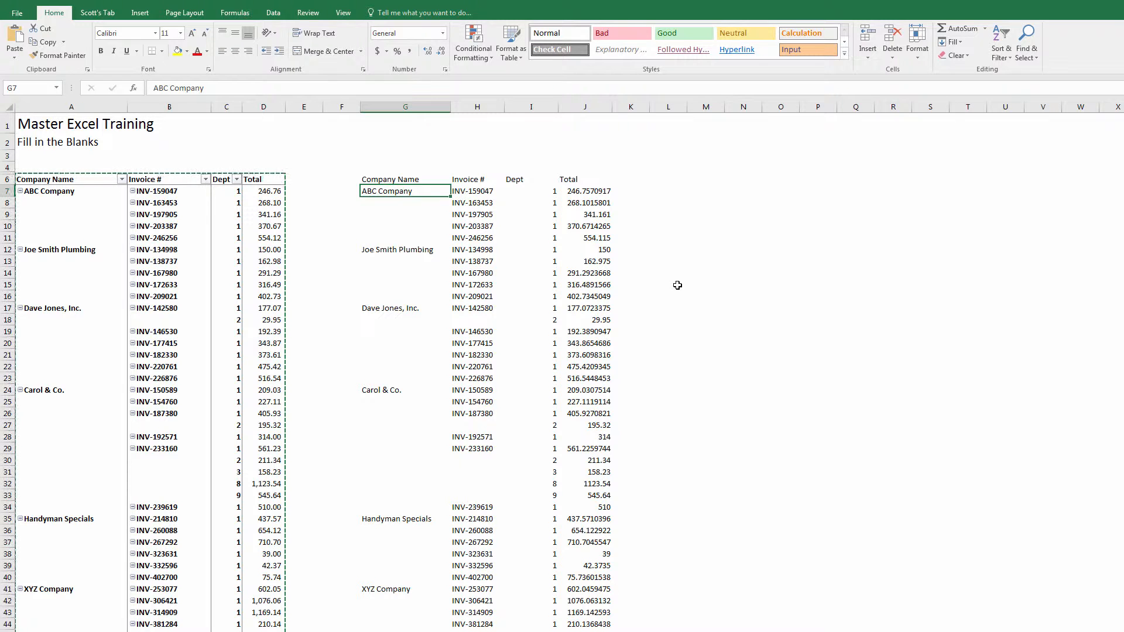
key("Escape")
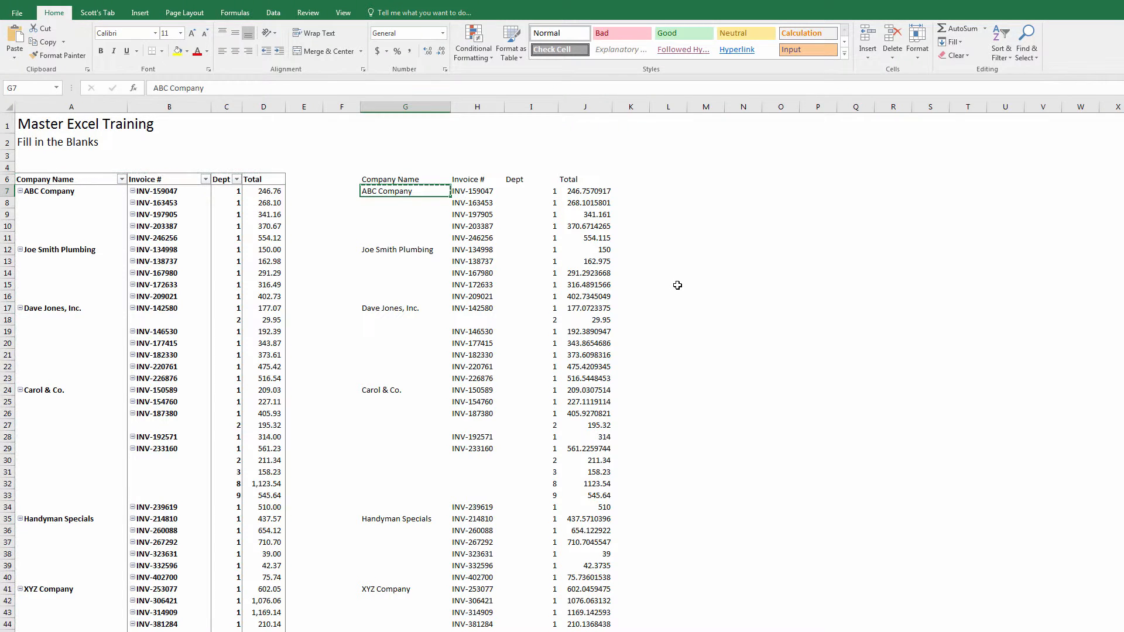
key("shift+Down")
key("shift+Down")
key("shift+Down")
key("shift+Down")
key("Return")
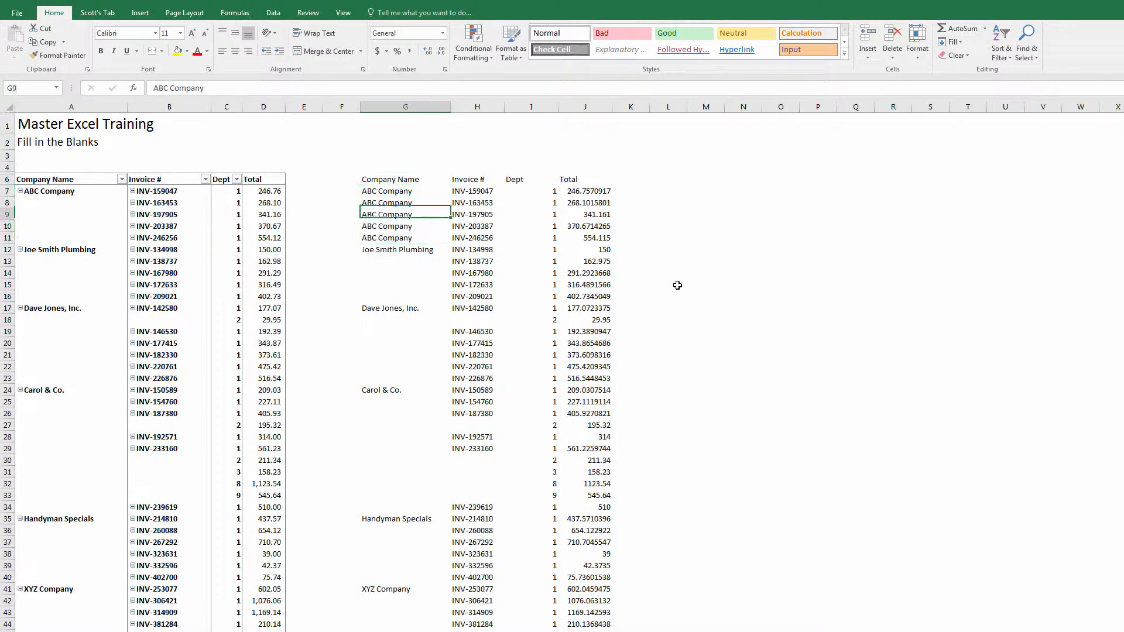
key("Down")
key("Down")
key("Down")
key("ctrl+c")
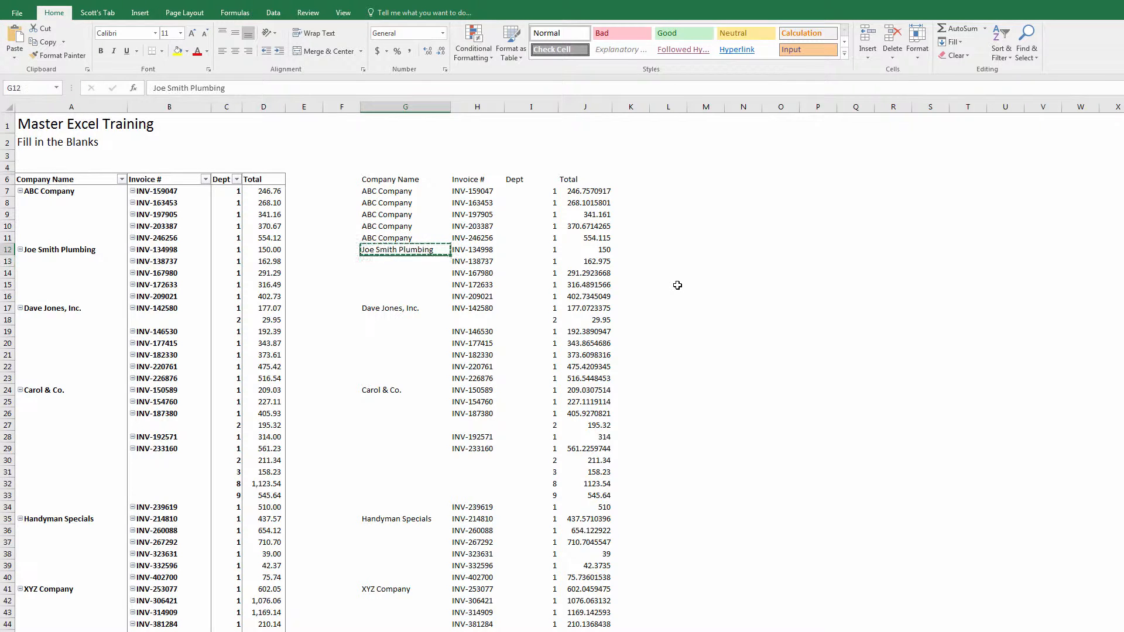
key("shift+Down")
key("shift+Down")
key("shift+Down")
key("shift+Down")
key("Return")
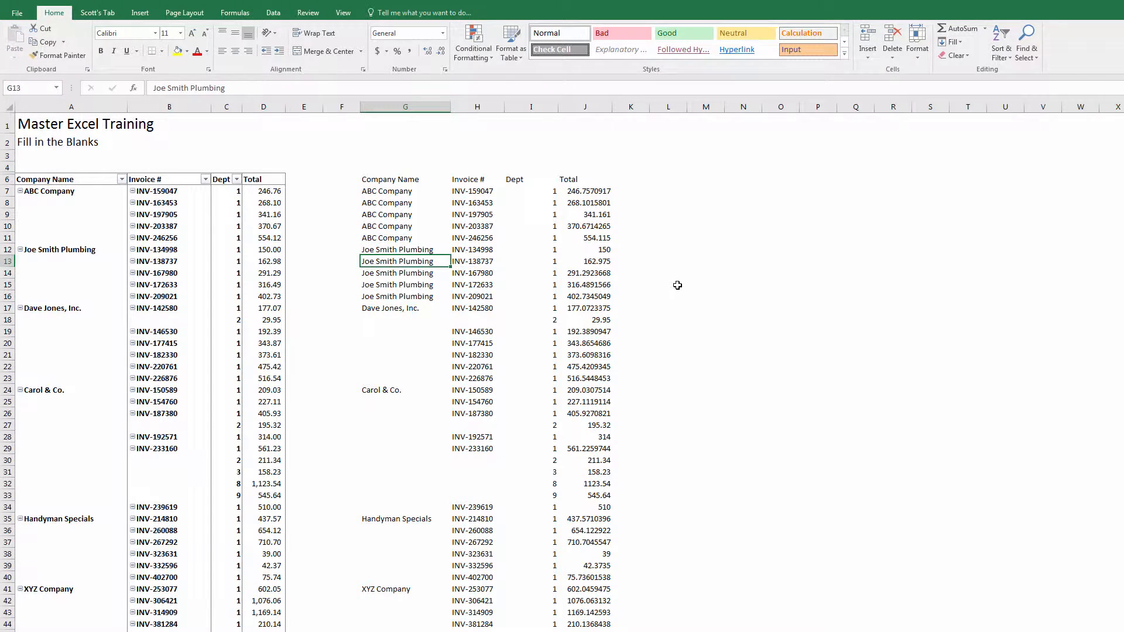
key("shift+Up")
key("shift+Down")
key("shift+Down")
key("shift+Down")
key("shift+Down")
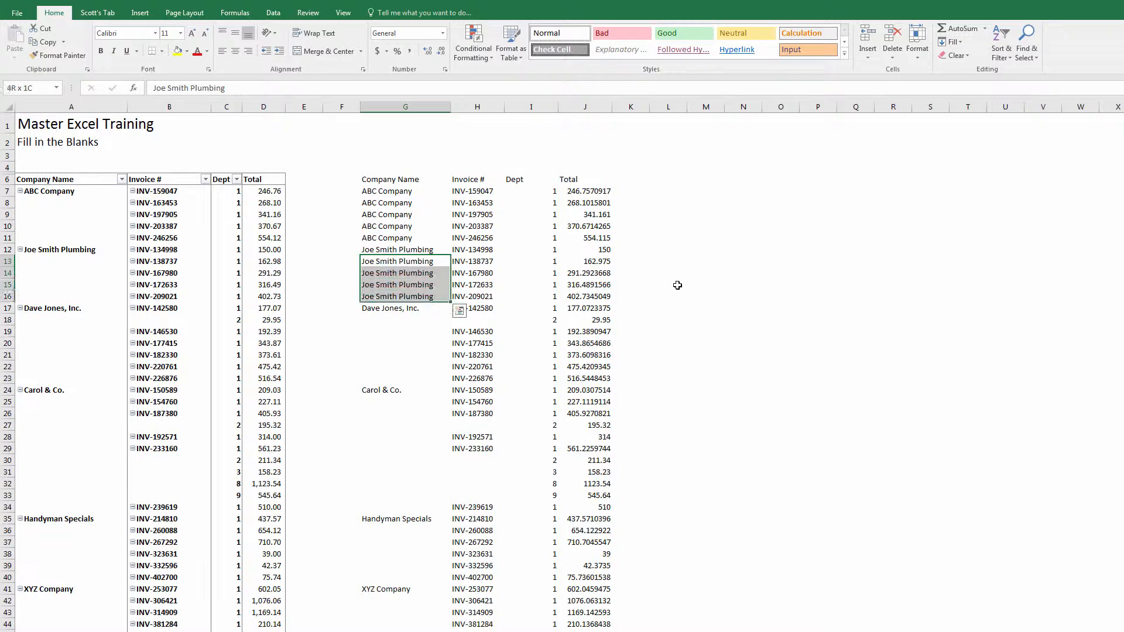
key("shift+Up")
key("shift+Up")
key("shift+Up")
key("shift+Down")
key("shift+Down")
key("shift+Down")
key("Delete")
key("Up")
key("Up")
key("shift+Up")
key("shift+Up")
key("shift+Up")
key("Delete")
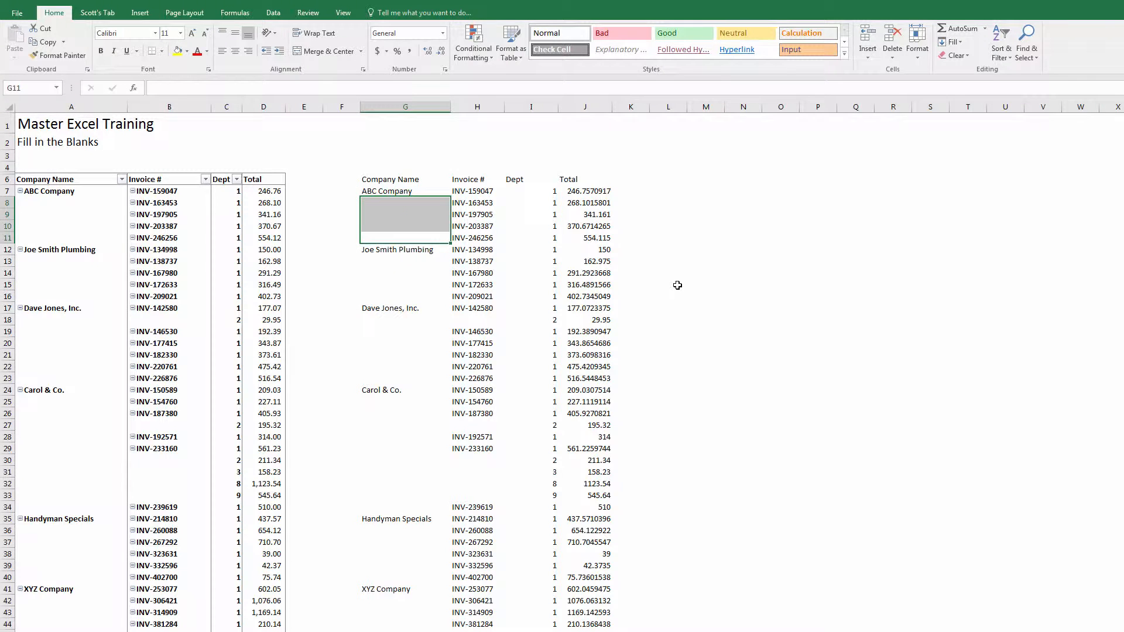
key("Up")
key("Up")
key("Up")
key("Up")
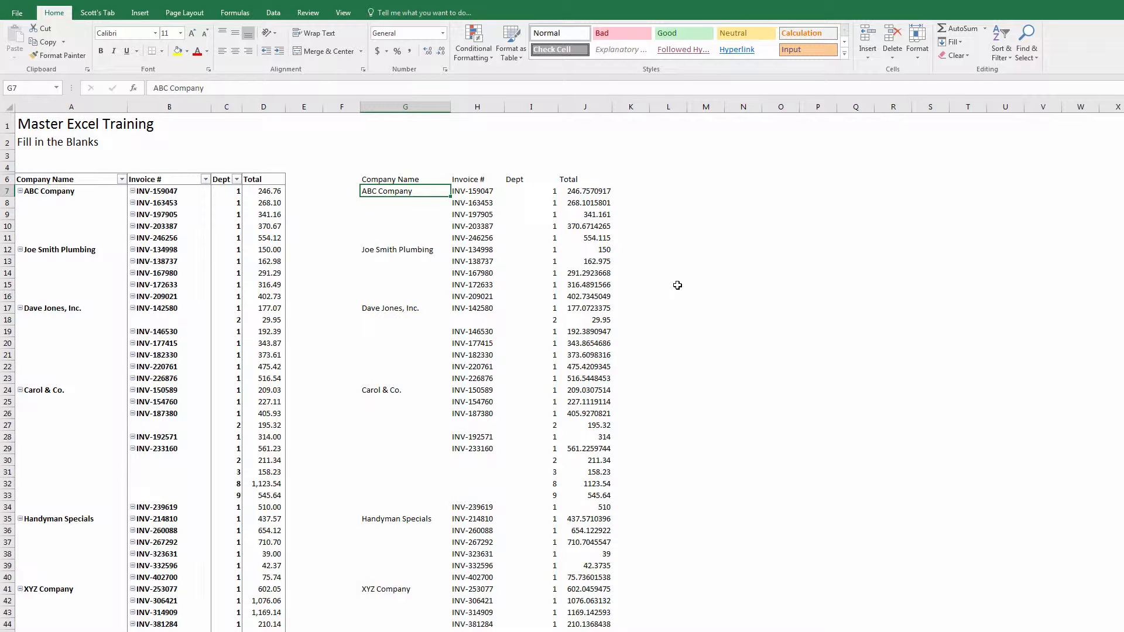
- Enter =G7 in G8 so it displays ABC Company, then copy G8
key("Right")
key("Left")
key("Down")
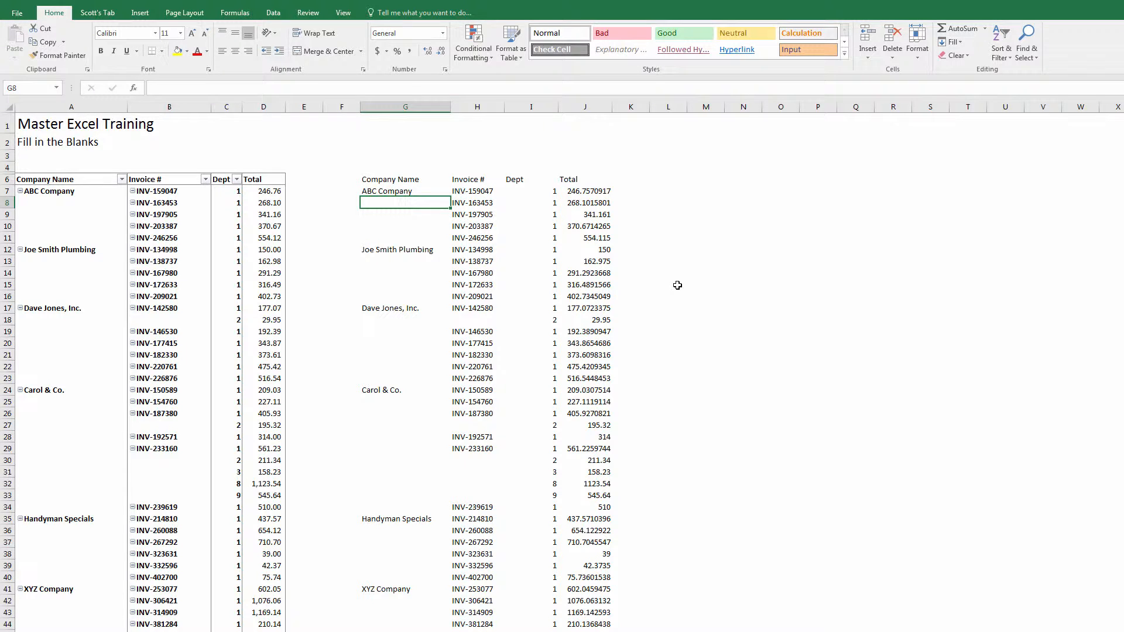
type("+")
key("Up")
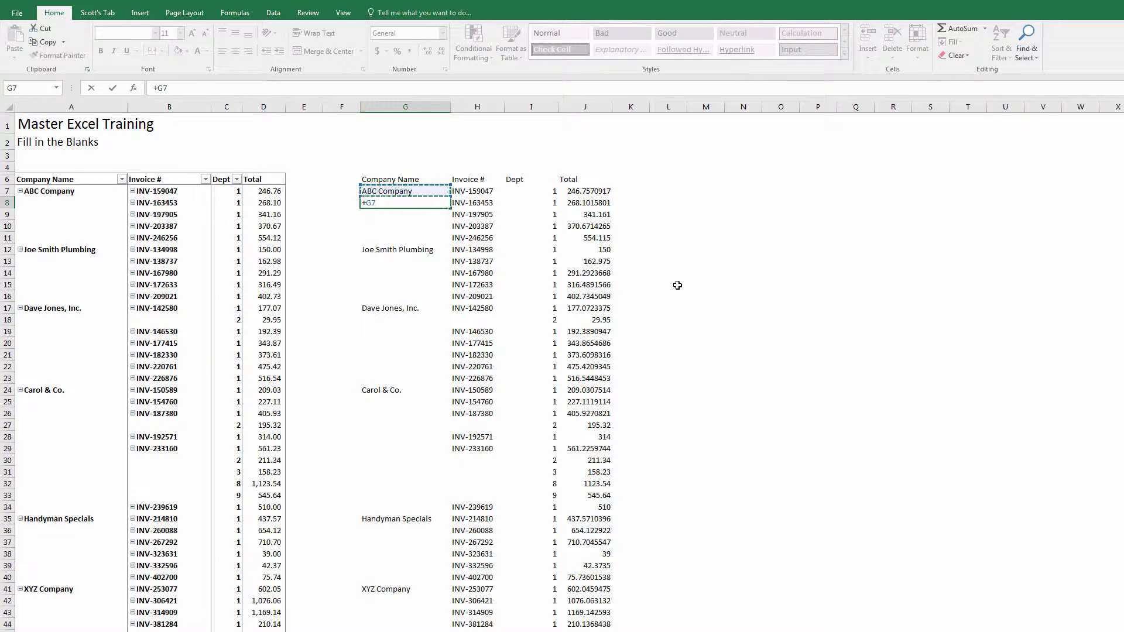
key("ctrl+Return")
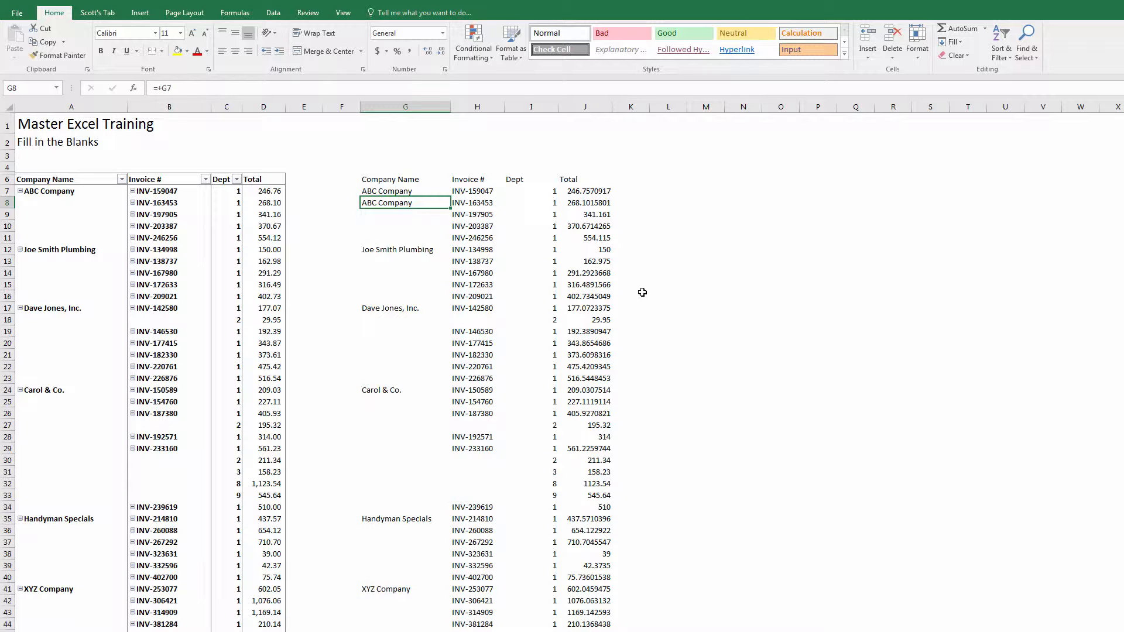
key("ctrl+c")
key("Down")
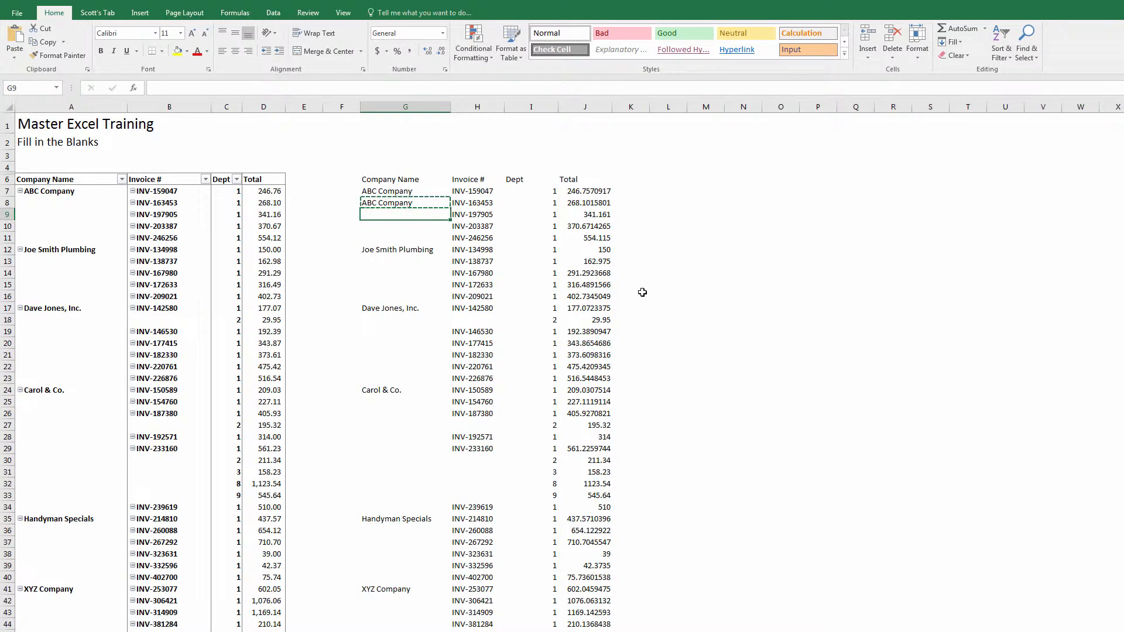
- Extend the column G selection from G9 down to row 78
key("shift+Down")
key("shift+Down")
key("shift+Down")
key("shift+Down")
key("shift+Down")
key("shift+Down")
key("shift+Down")
key("shift+Down")
key("shift+Down")
key("shift+Down")
key("shift+Down")
key("shift+Down")
key("shift+Down")
key("shift+Down")
key("shift+Down")
key("shift+Down")
key("shift+Down")
key("shift+Down")
key("shift+Down")
key("shift+Down")
key("shift+Down")
key("shift+Down")
key("shift+Down")
key("shift+Down")
key("shift+Down")
key("shift+Down")
key("shift+Down")
key("shift+Down")
key("shift+Down")
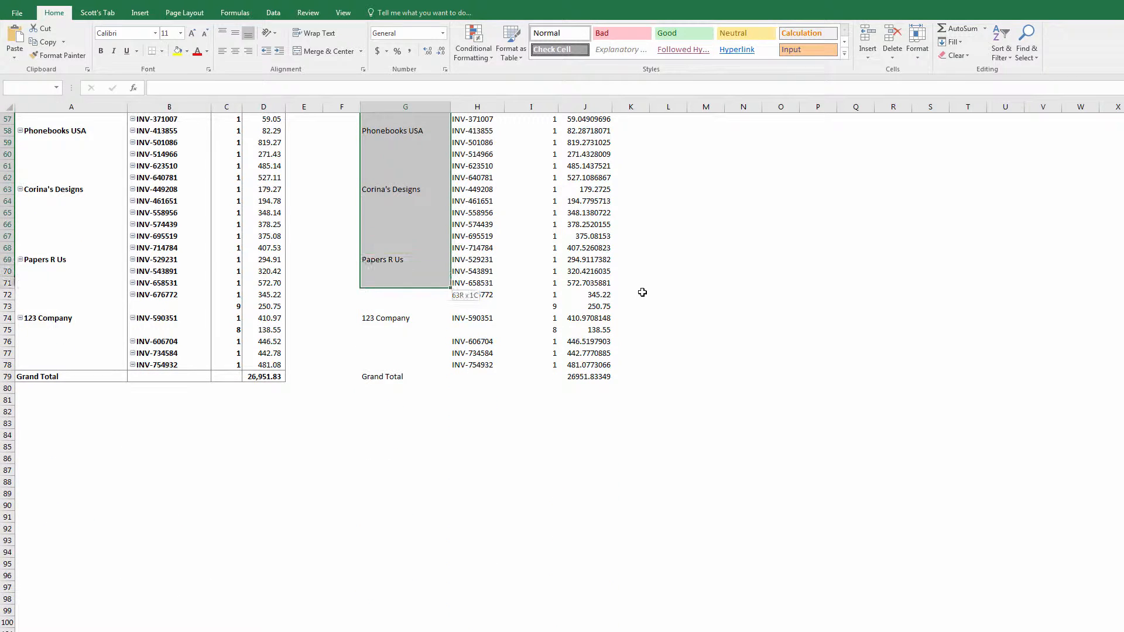
key("shift+Down")
key("shift+Down")
key("shift+Down")
key("shift+Down")
key("ctrl+v")
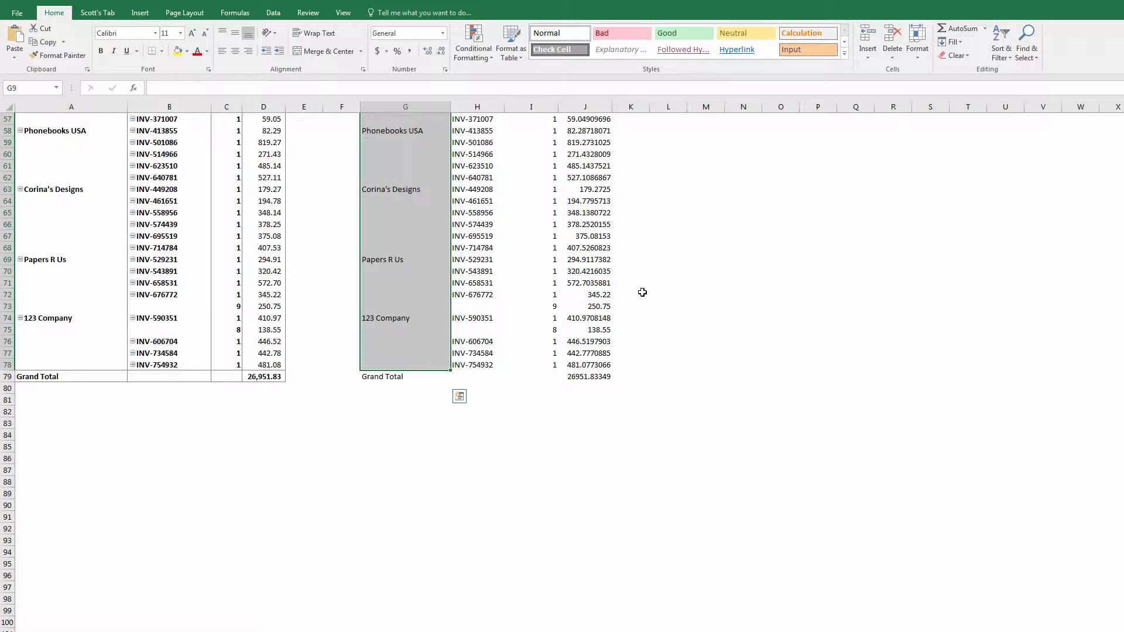
scroll(583, 334, "up", 19)
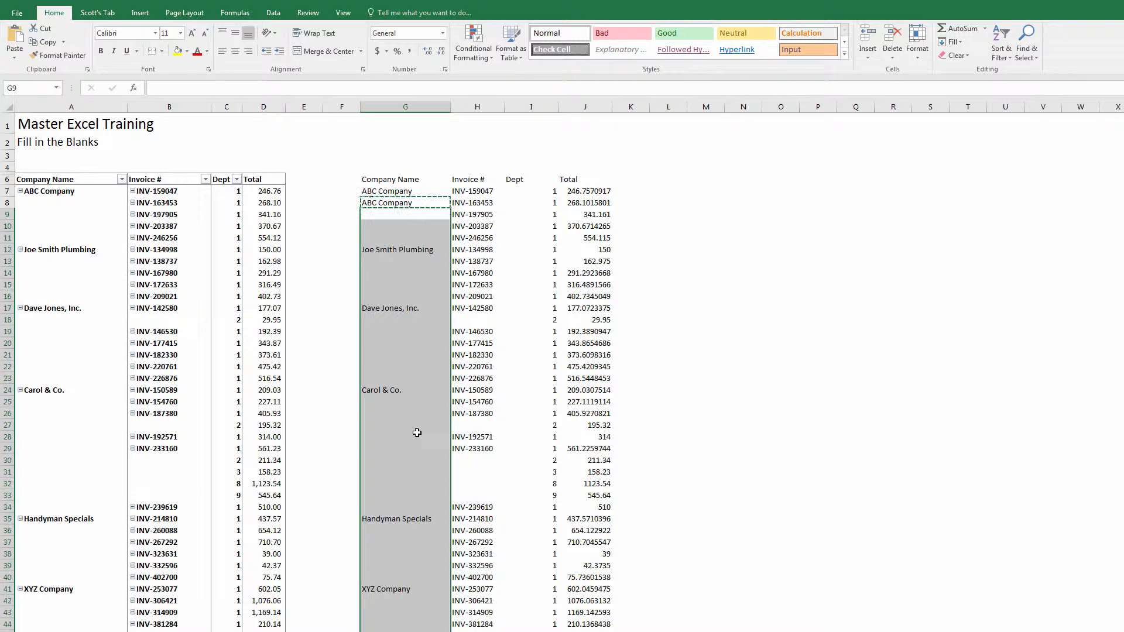
- Select only the blank cells in G7:G78 using Go To Special > Blanks
key("F5")
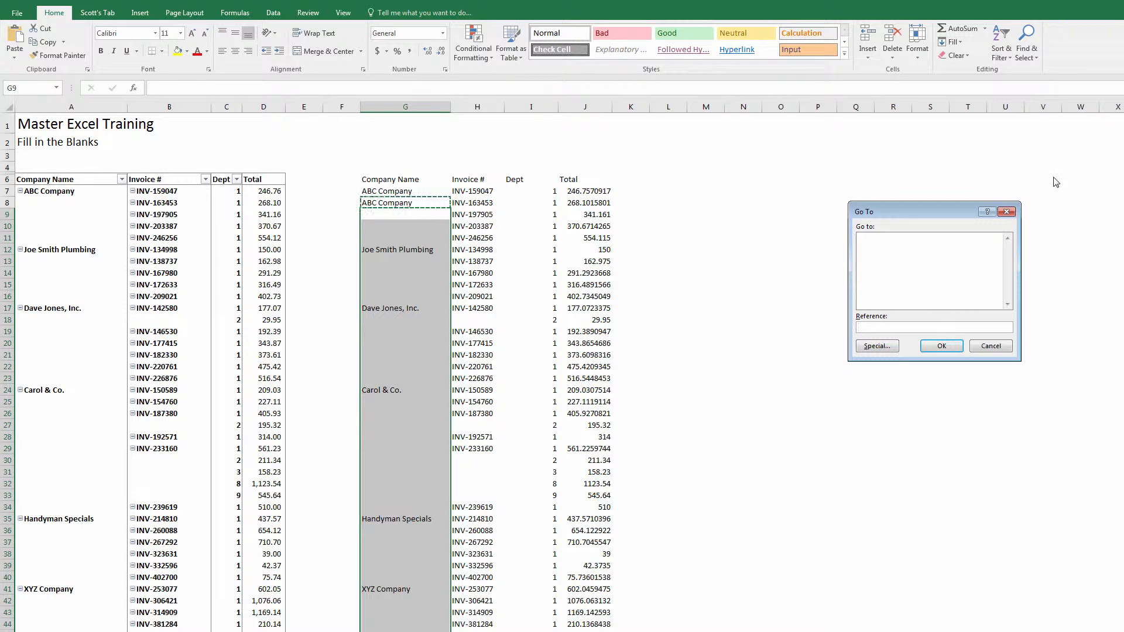
left_click_drag(933, 212, 528, 169)
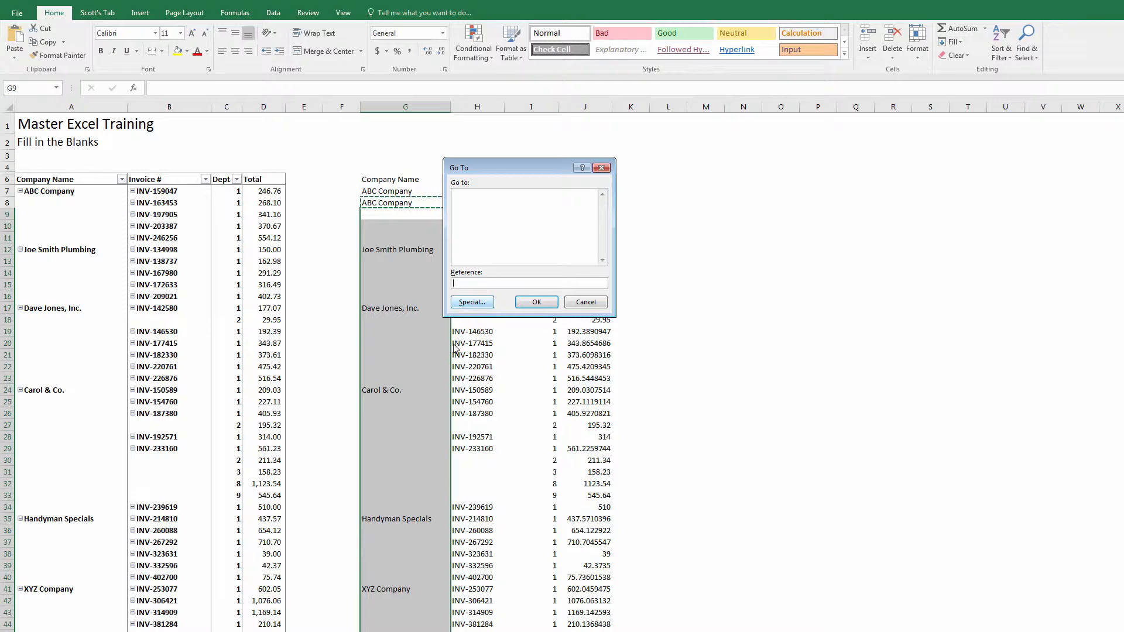
left_click(483, 302)
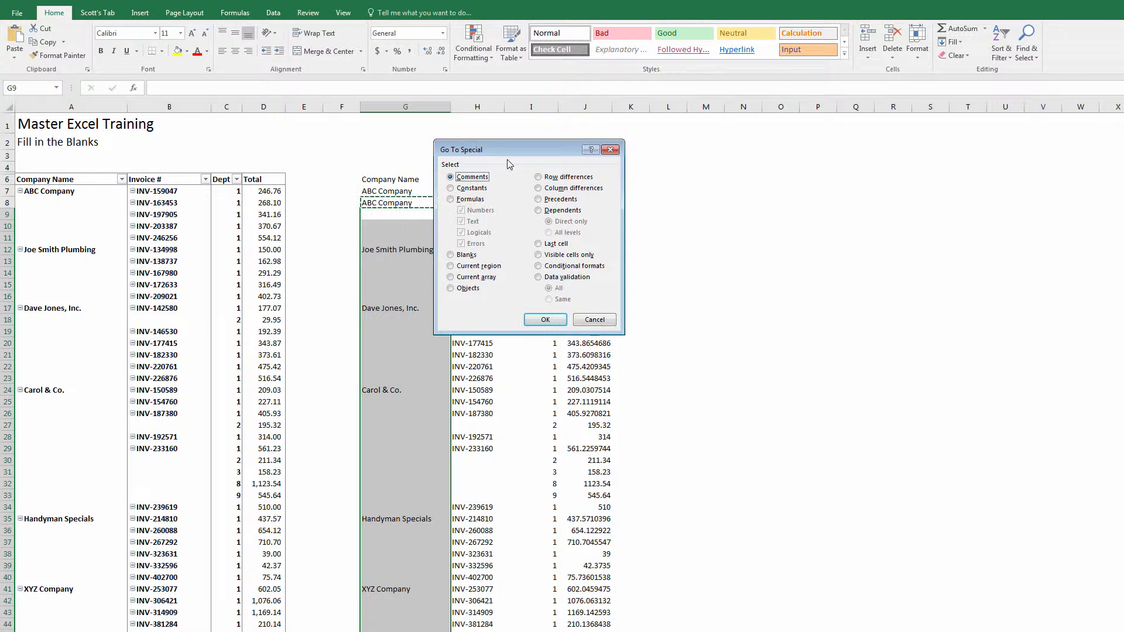
left_click_drag(500, 146, 649, 156)
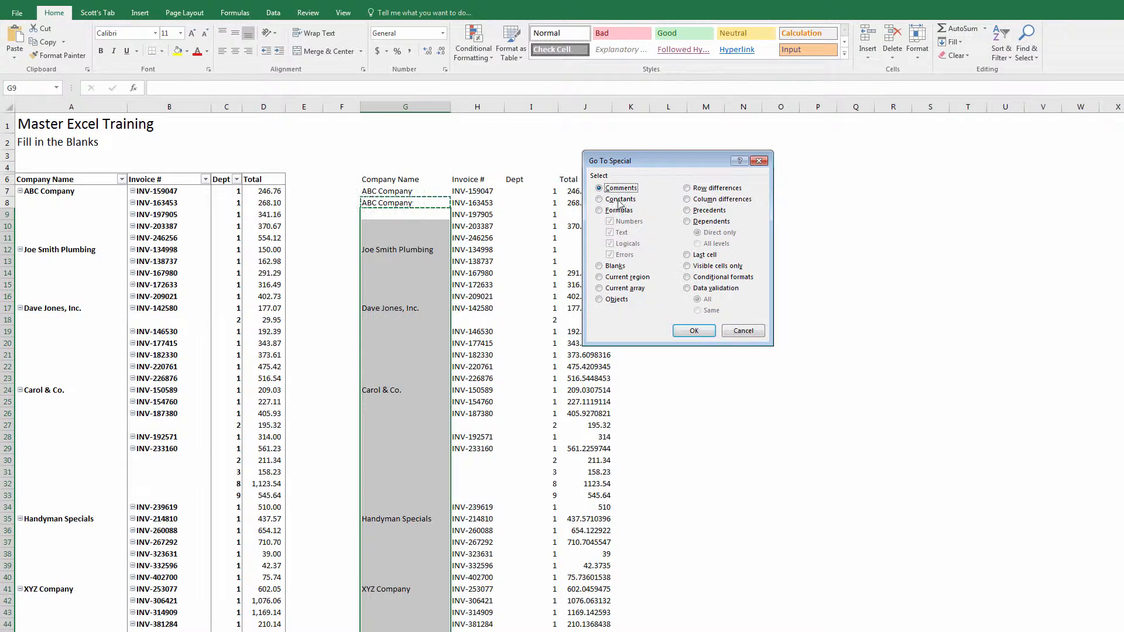
left_click(599, 266)
left_click(698, 330)
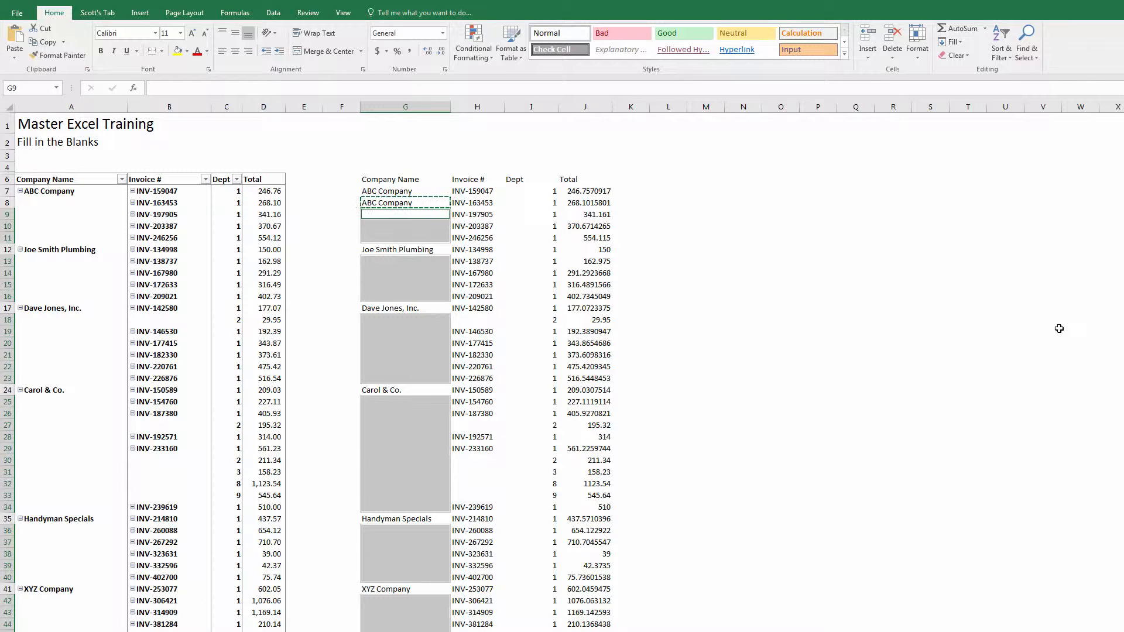
- Fill all selected blanks with a formula pointing to the company name above, then spot-check column G
type("+G8")
key("ctrl+Return")
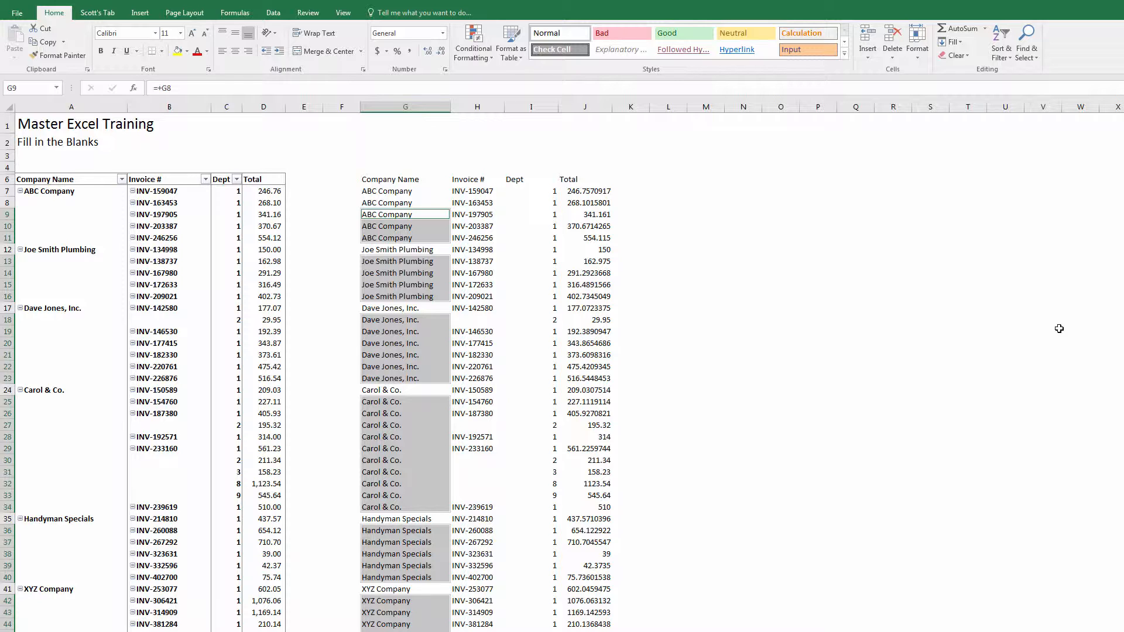
key("Down")
key("Down")
key("Down")
key("Down")
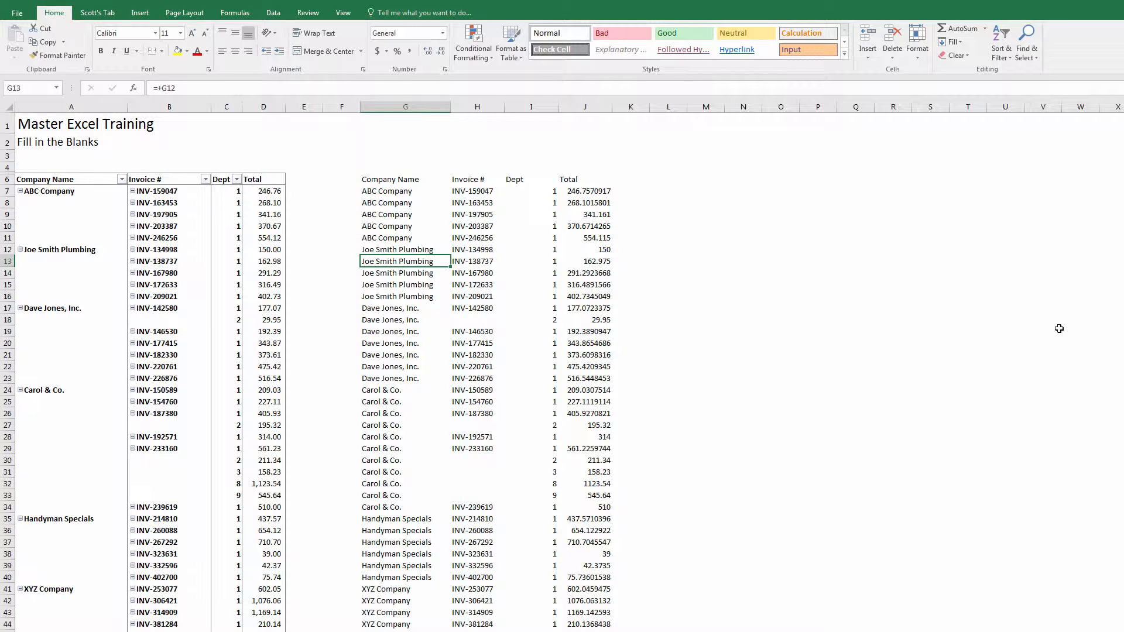
key("Up")
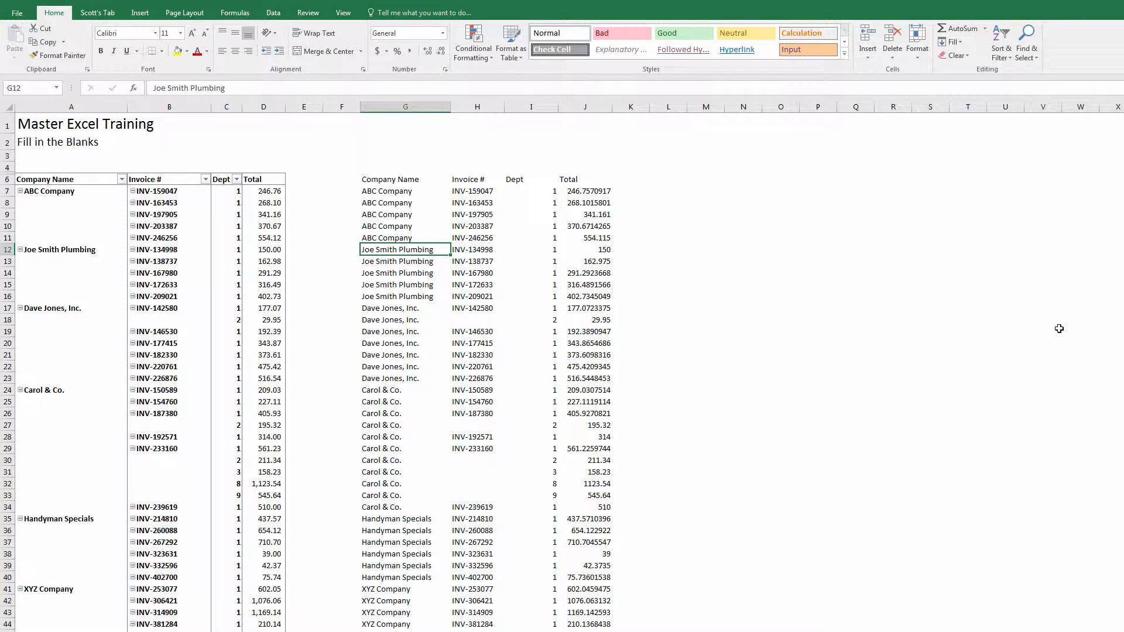
key("ctrl+Down")
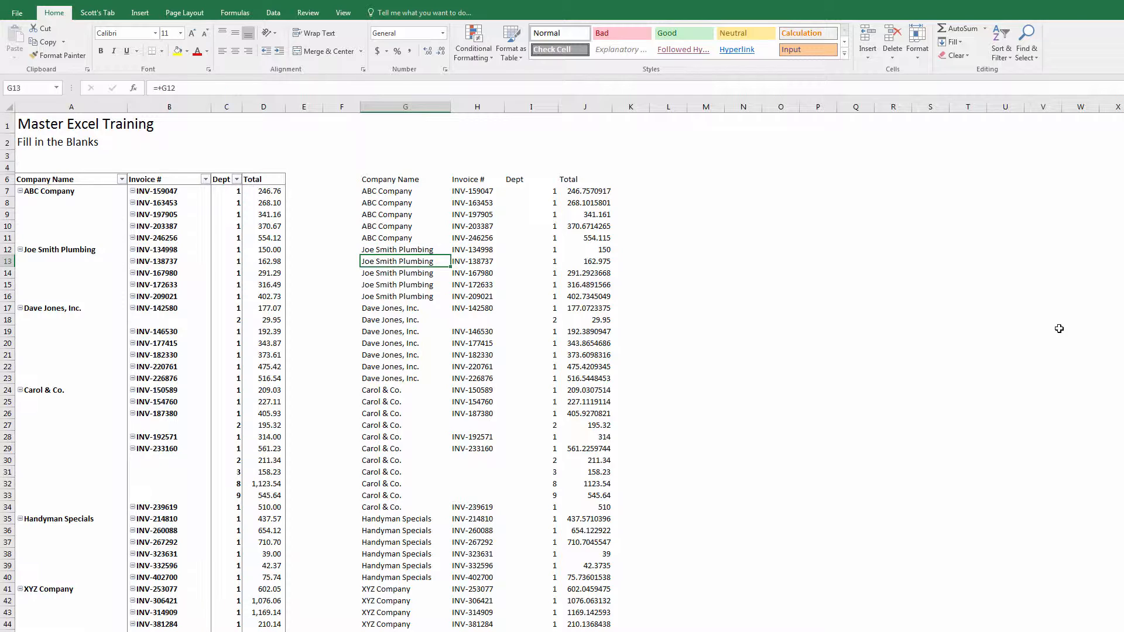
key("ctrl+Up")
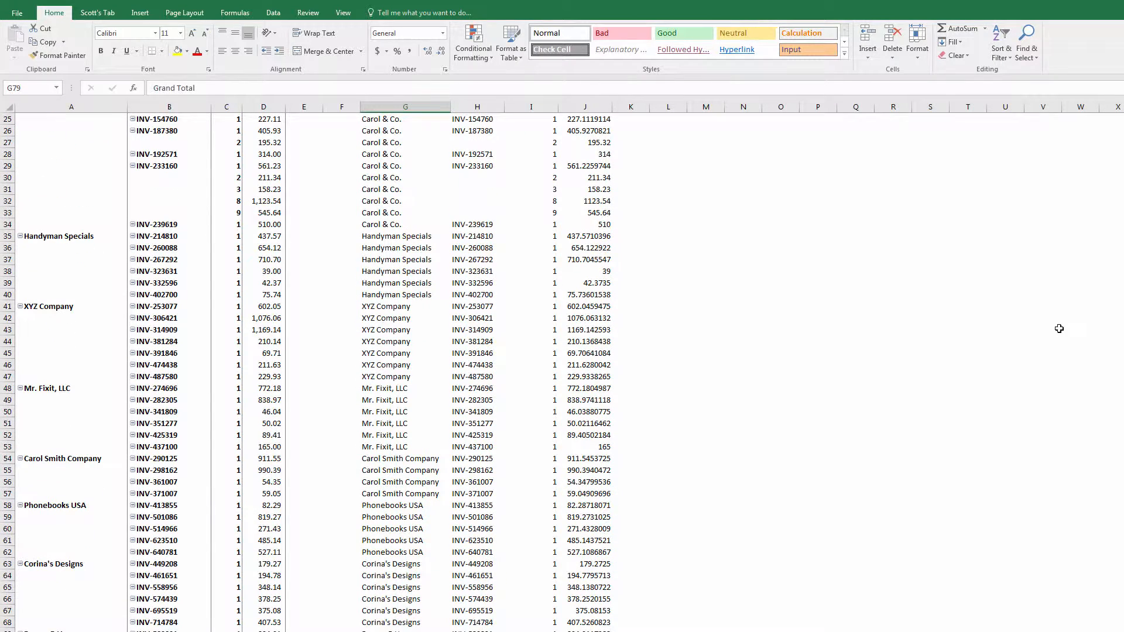
key("Down")
key("Down")
key("Down")
key("Right")
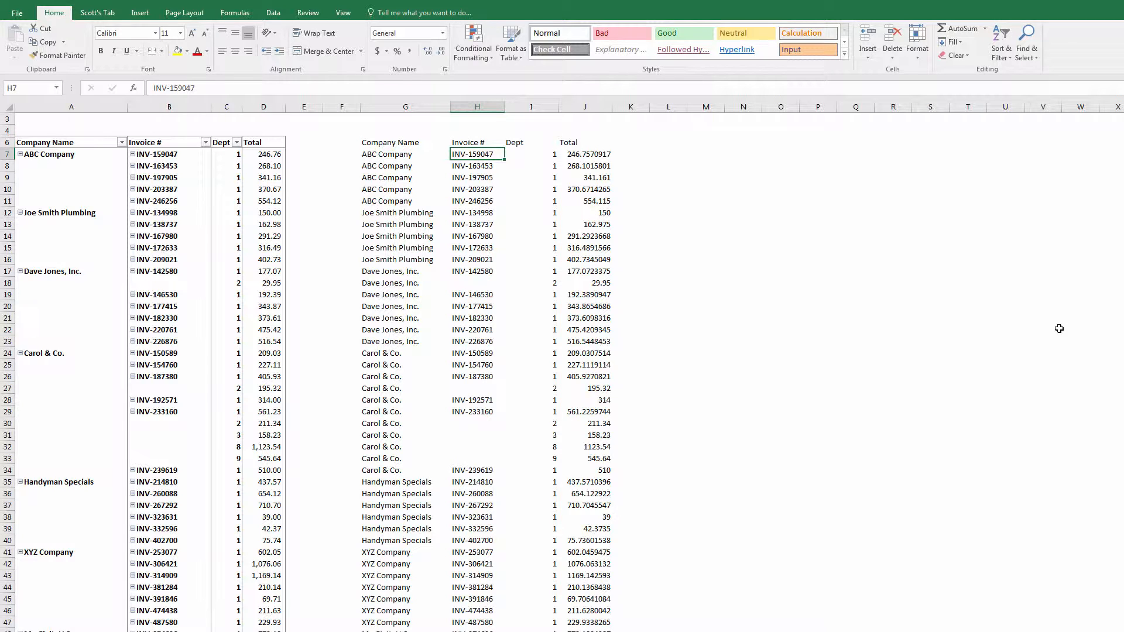
- Enter =H17 in the blank invoice cell H18 and copy it
key("ctrl+Down")
key("Down")
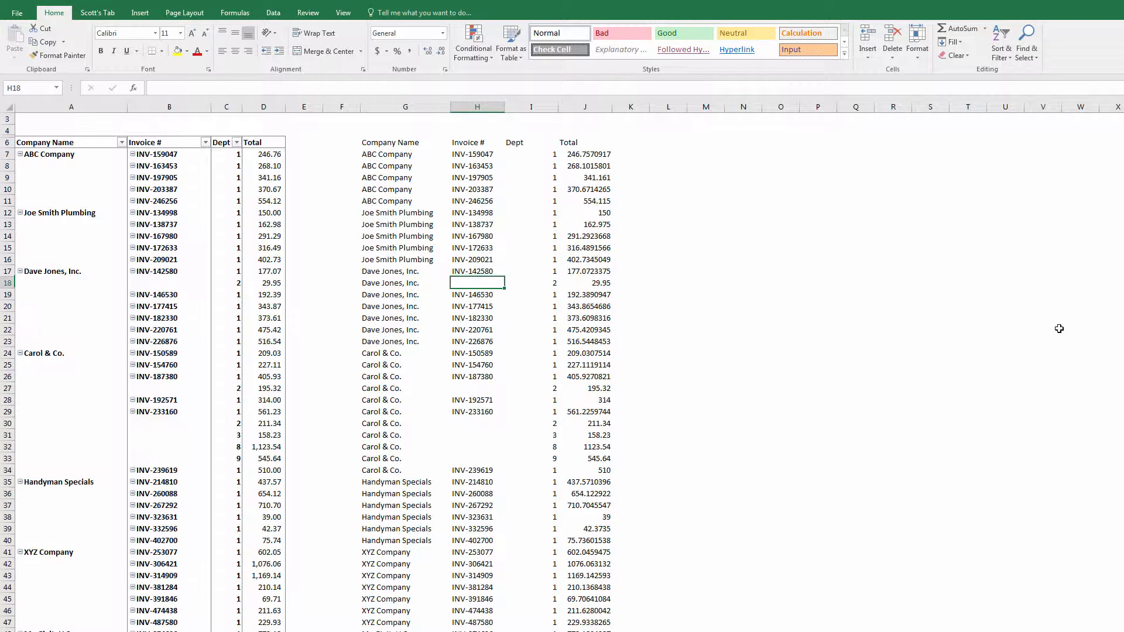
type("+")
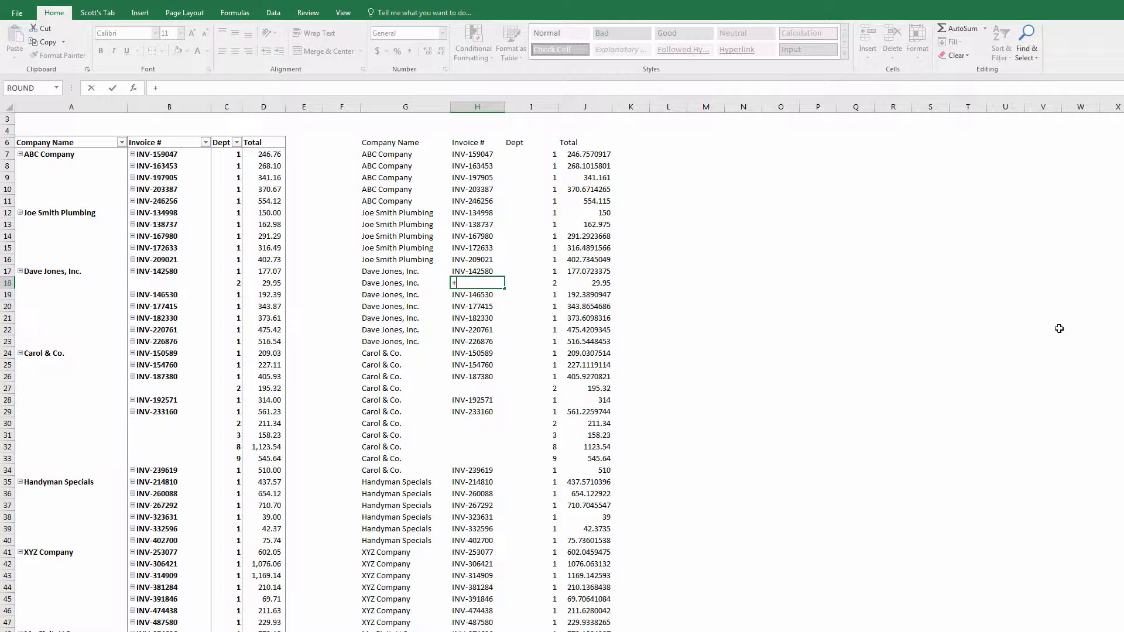
key("Up")
key("Up")
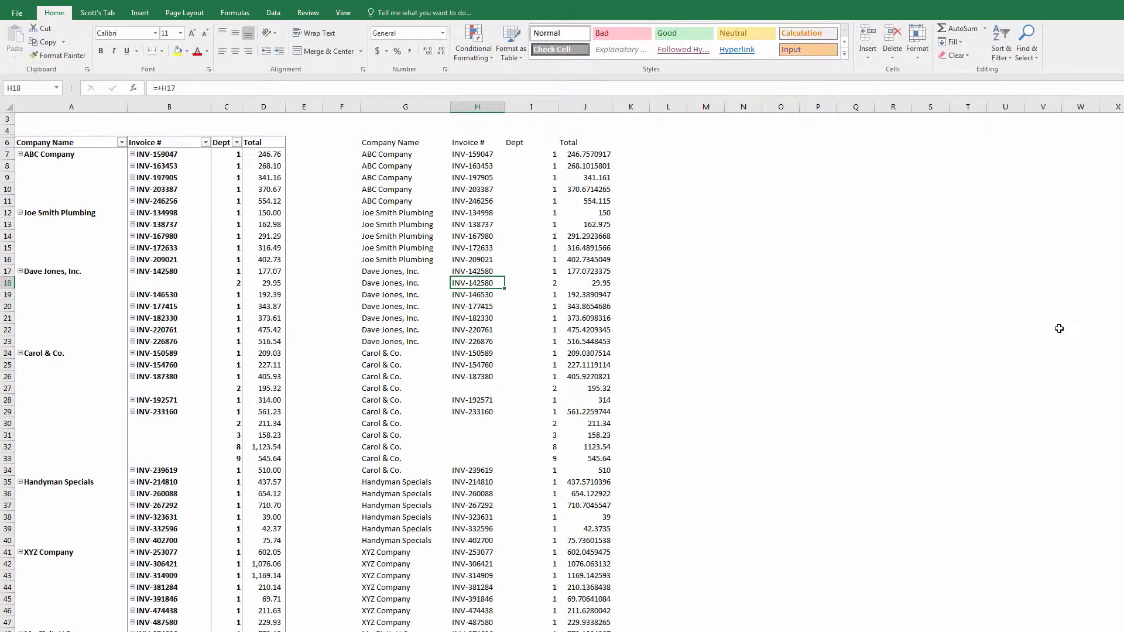
key("ctrl+c")
- Select only the blank cells in H19:H78, excluding Grand Total, via Go To Special > Blanks
key("Down")
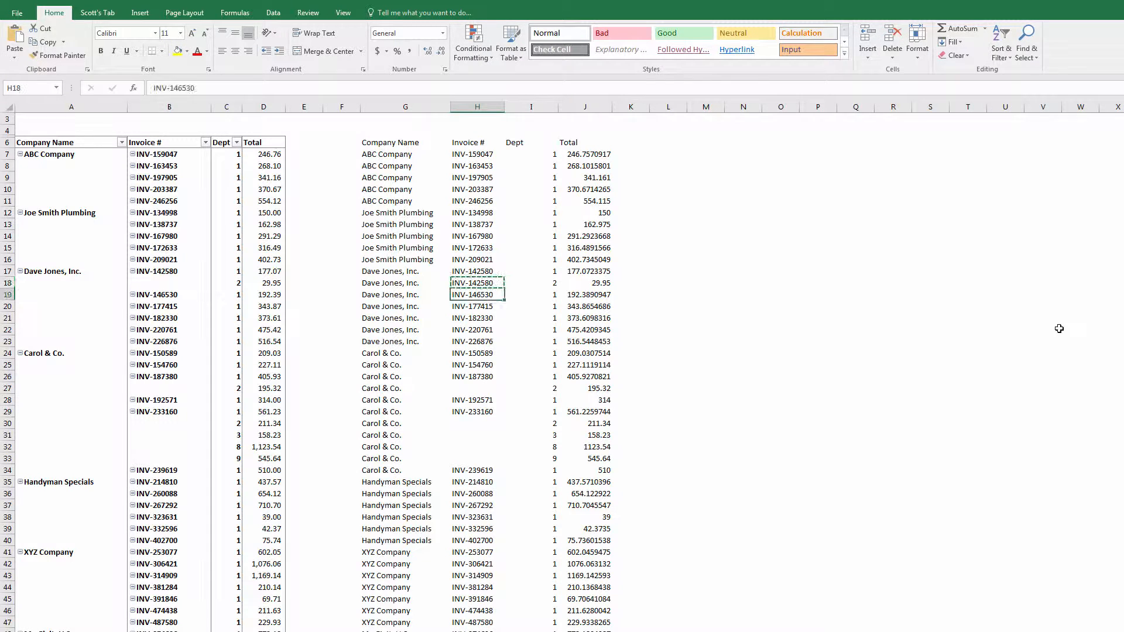
key("ctrl+shift+Down")
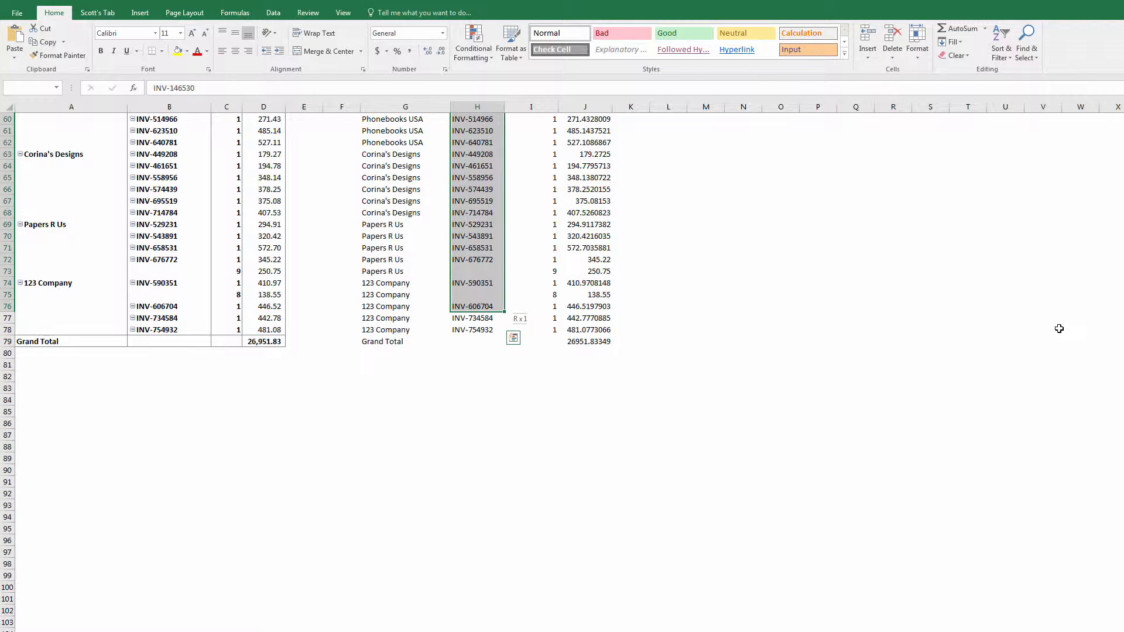
key("shift+Down")
key("shift+Down")
key("shift+Down")
key("shift+Up")
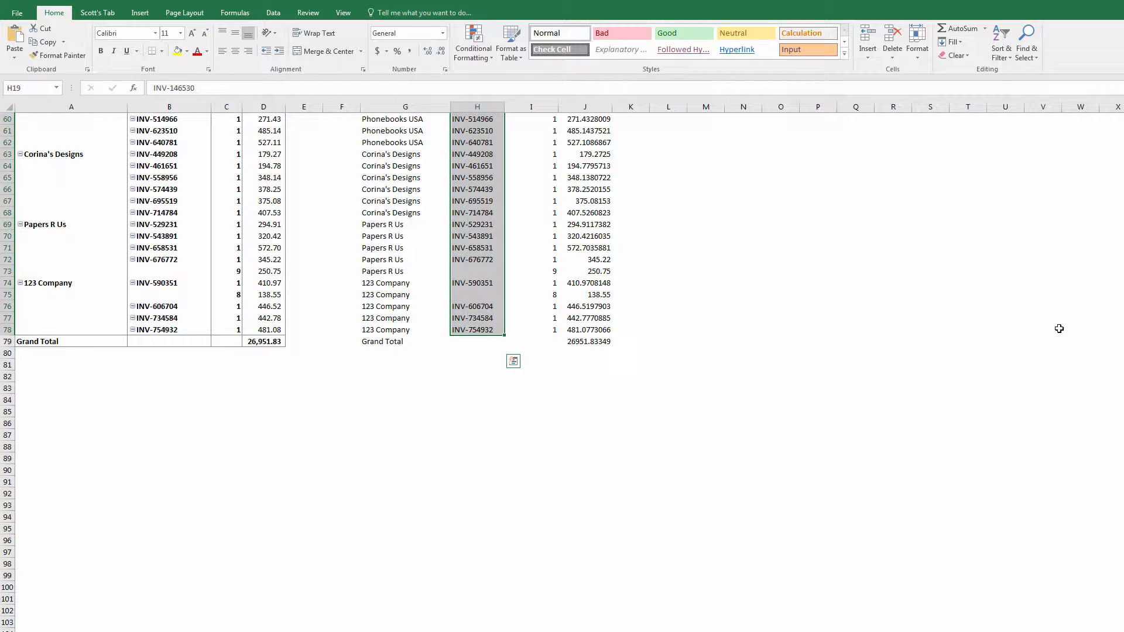
key("F5")
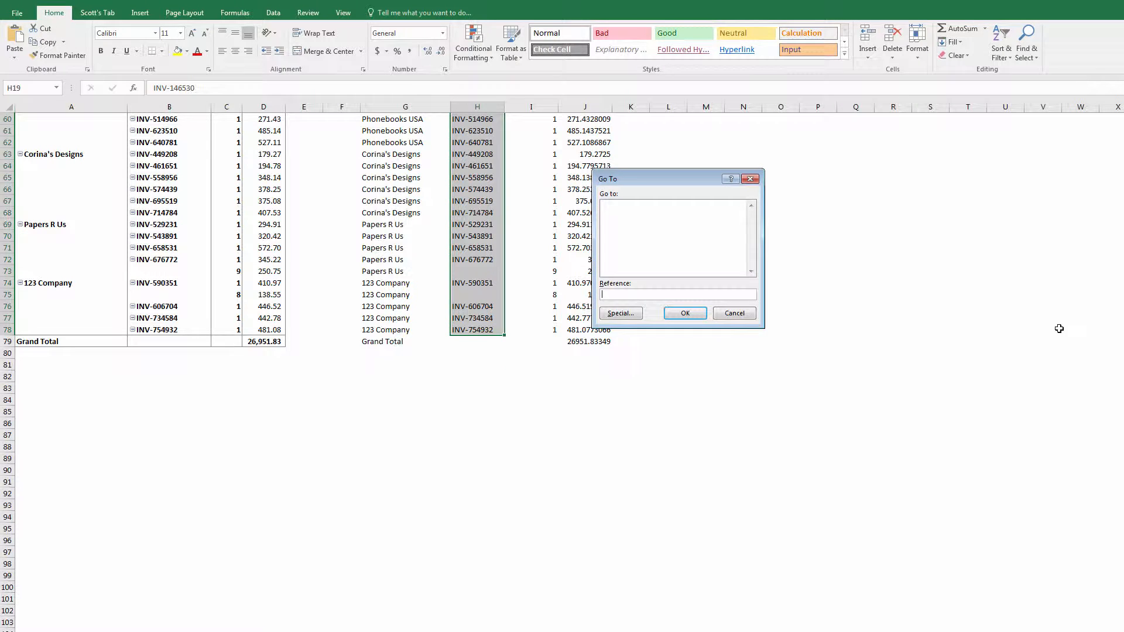
left_click(621, 314)
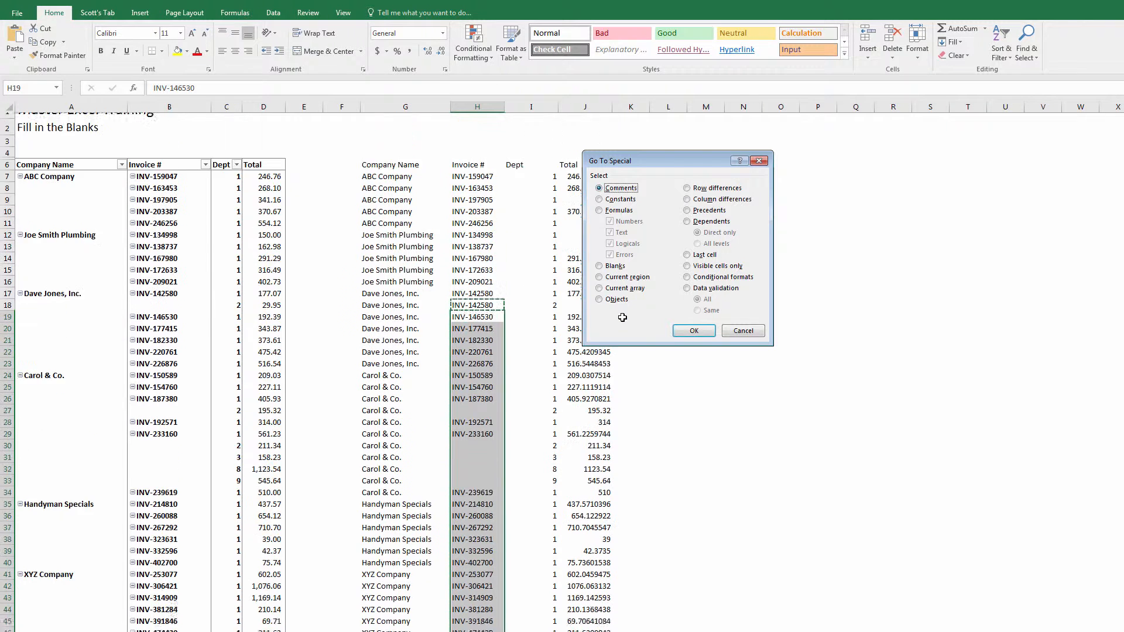
left_click(612, 266)
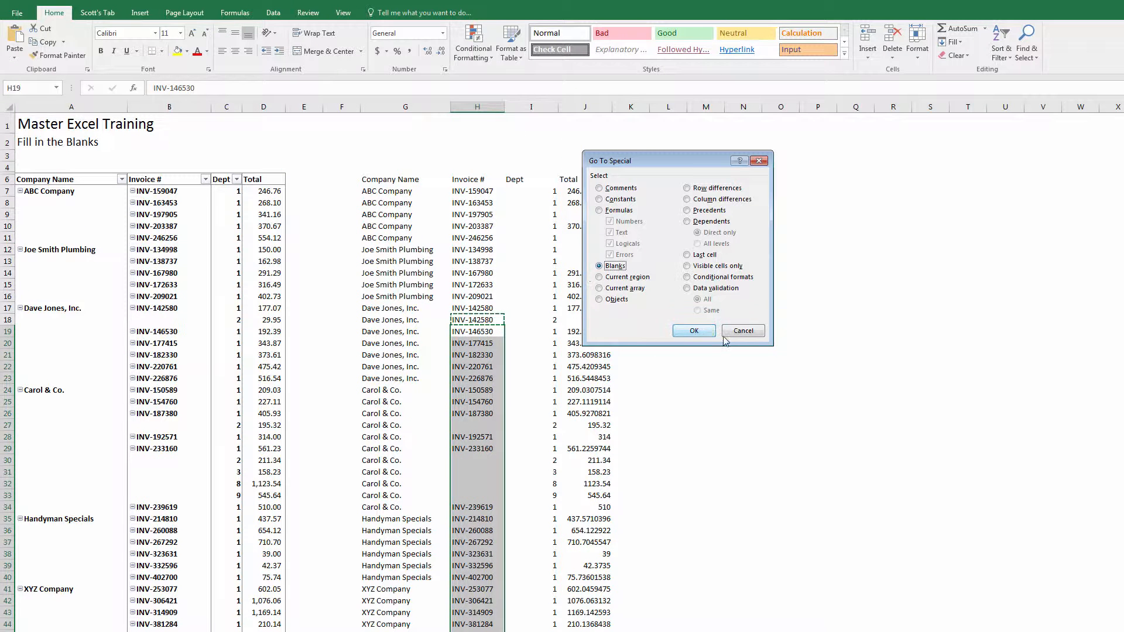
left_click(699, 330)
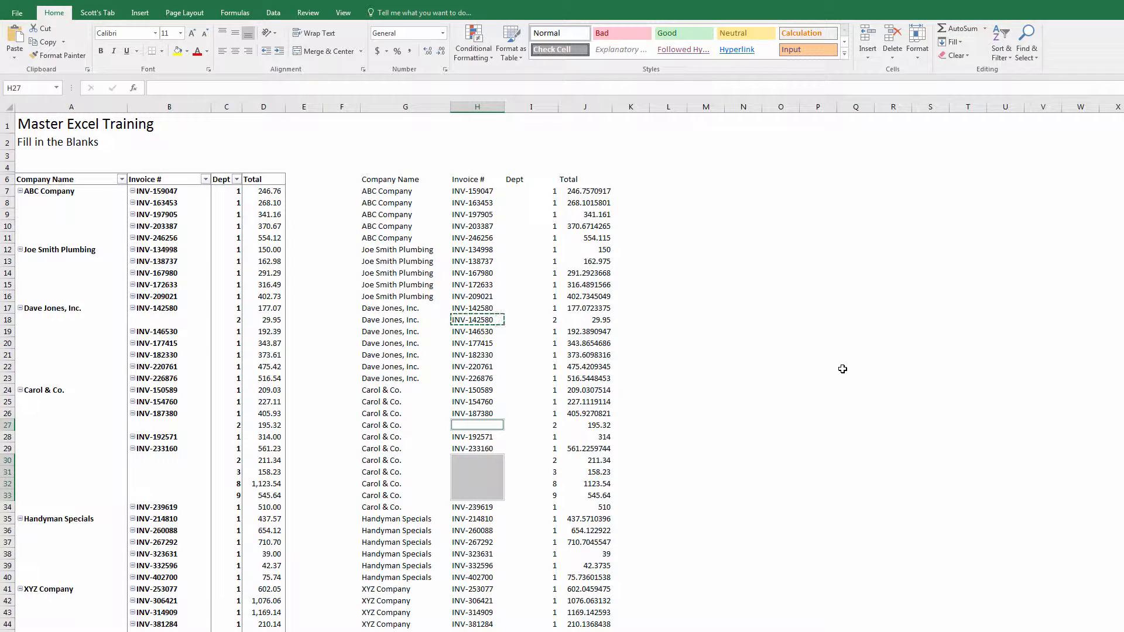
- Fill every blank Invoice # cell with the invoice number above, such as INV-233160
type("=")
key("Up")
key("ctrl+Return")
key("ctrl+Up")
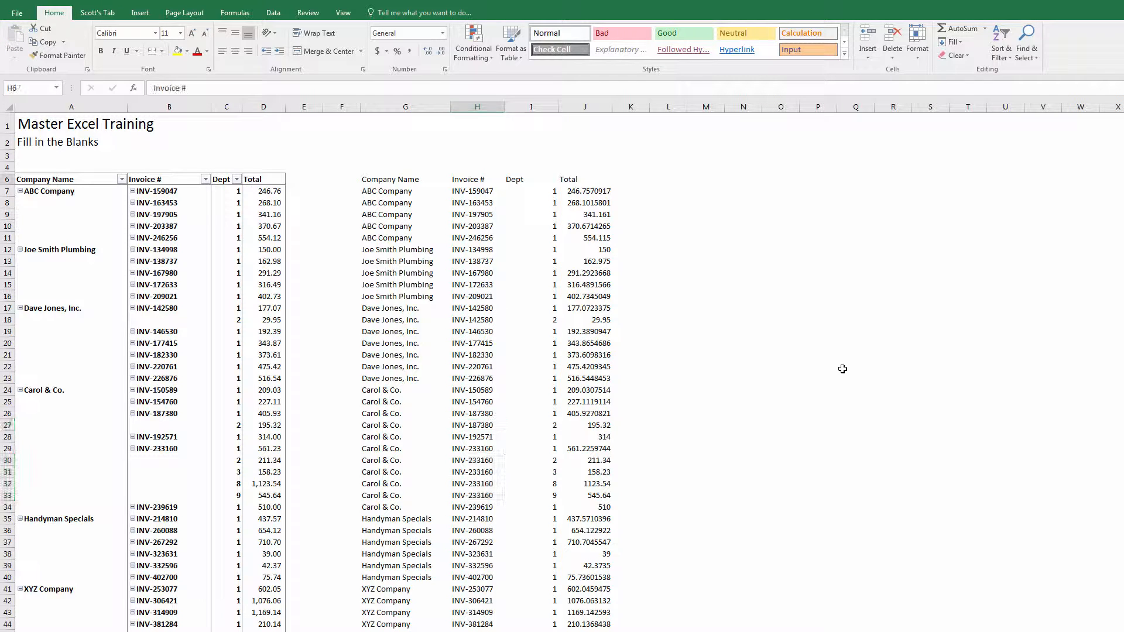
key("Left")
key("Down")
key("Down")
key("Down")
key("Down")
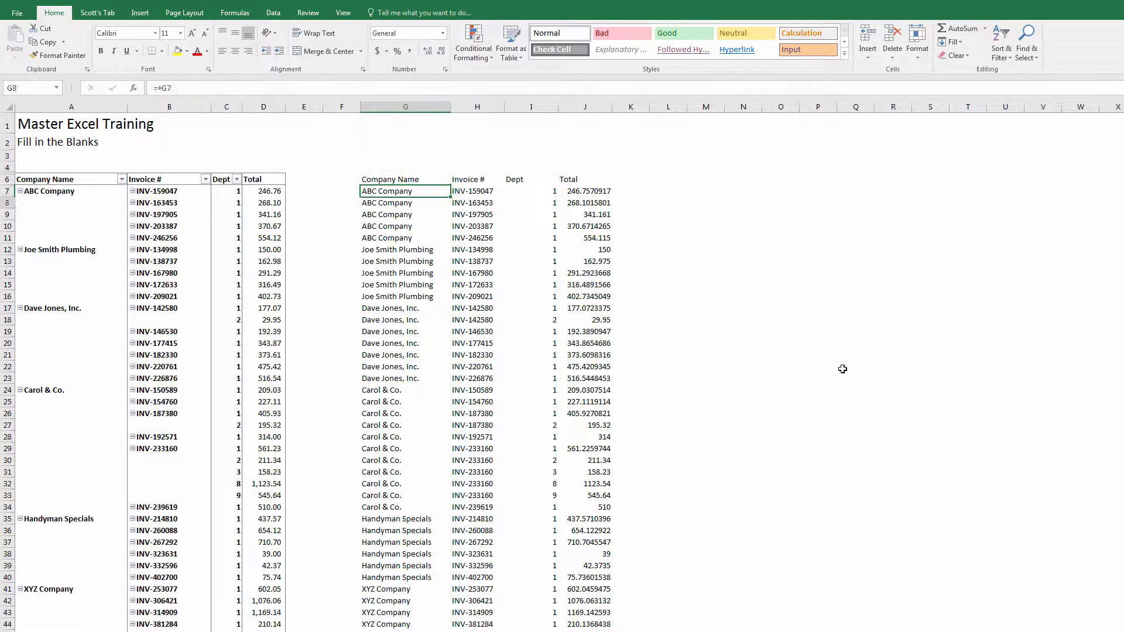
- Copy G7:J78 and paste it back over itself as values only
key("Up")
key("Up")
key("Up")
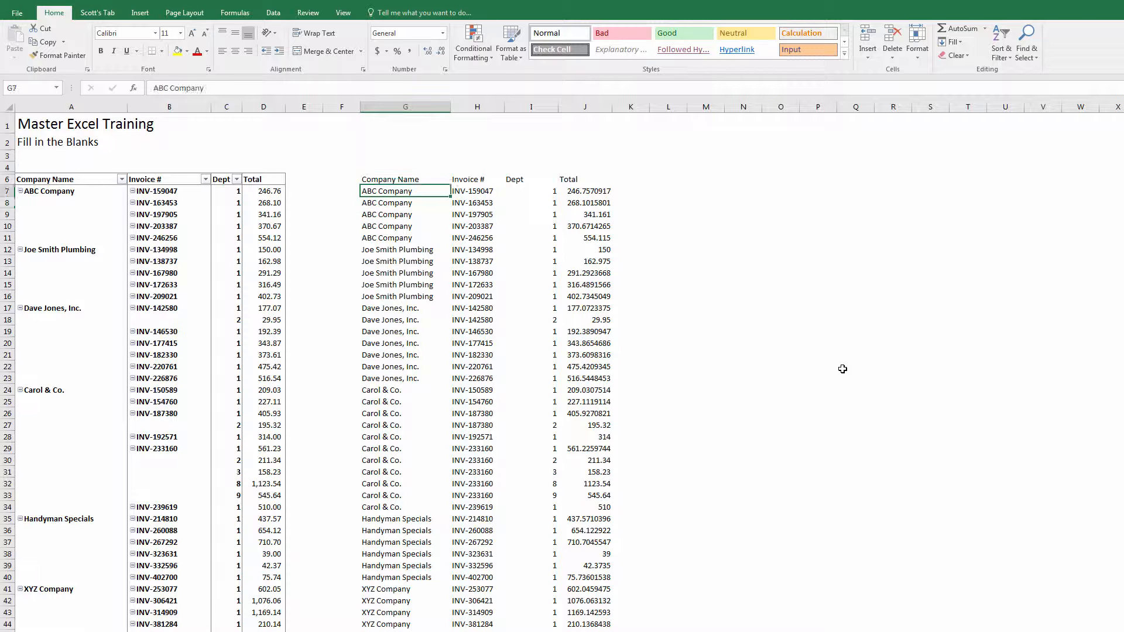
key("shift+Right")
key("shift+Right")
key("shift+Right")
key("shift+Right")
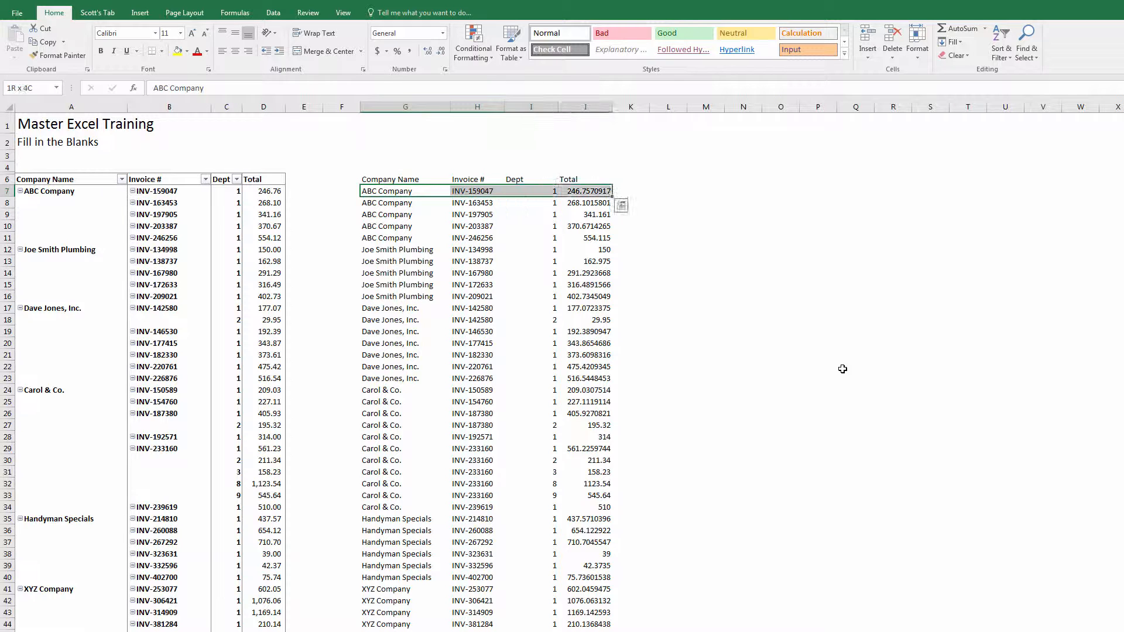
key("shift+Left")
scroll(843, 369, "down", 8)
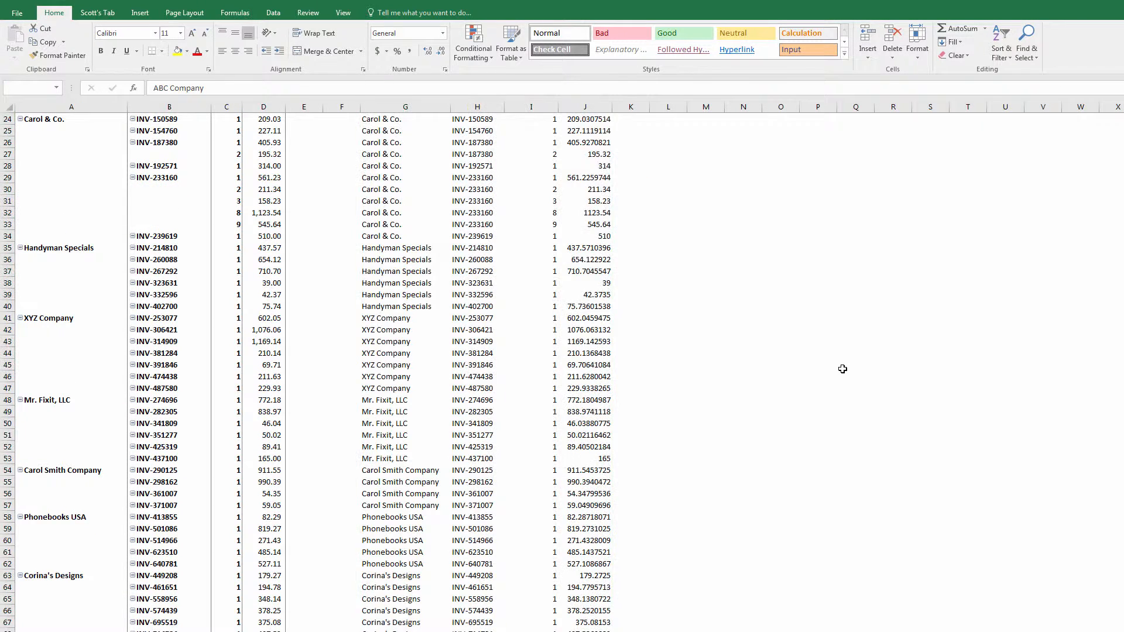
key("ctrl+shift+Down")
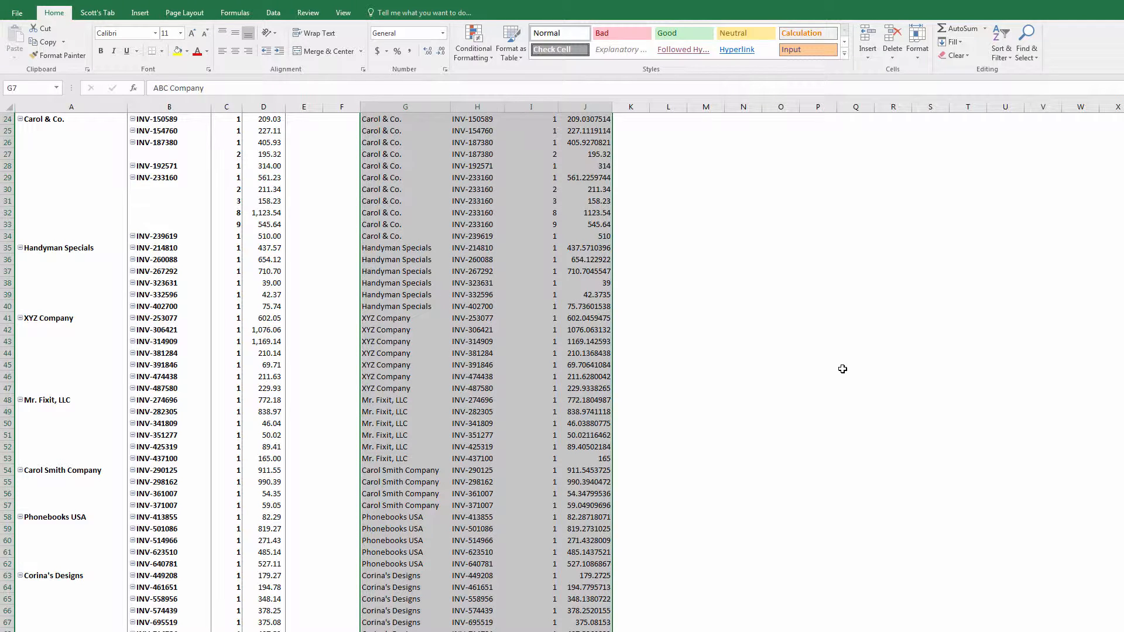
key("ctrl+c")
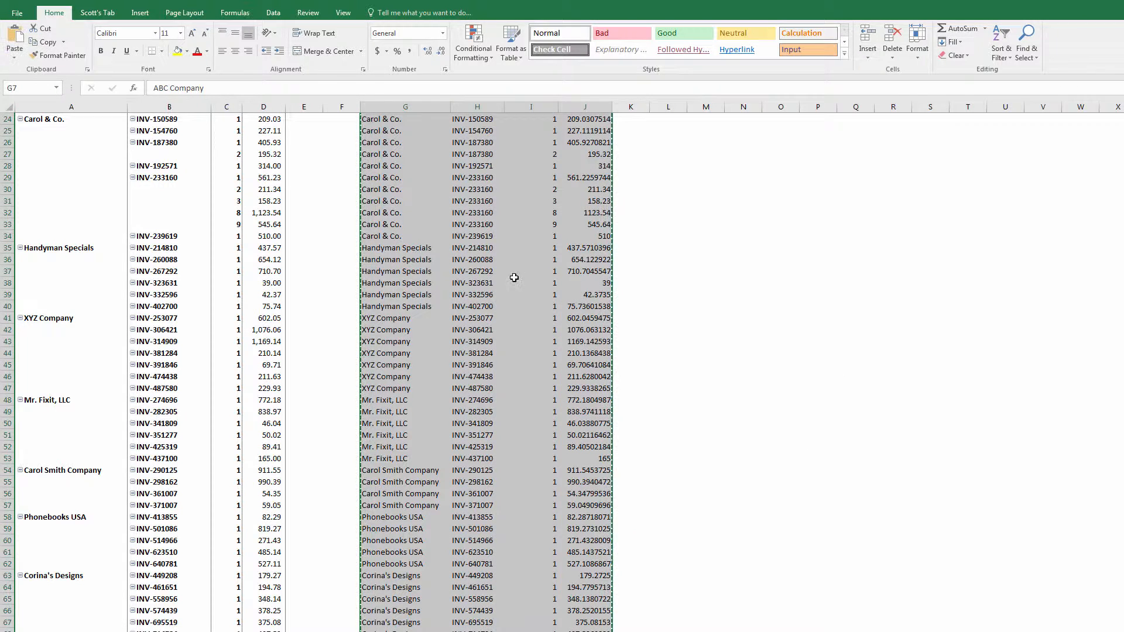
right_click(456, 255)
left_click(493, 304)
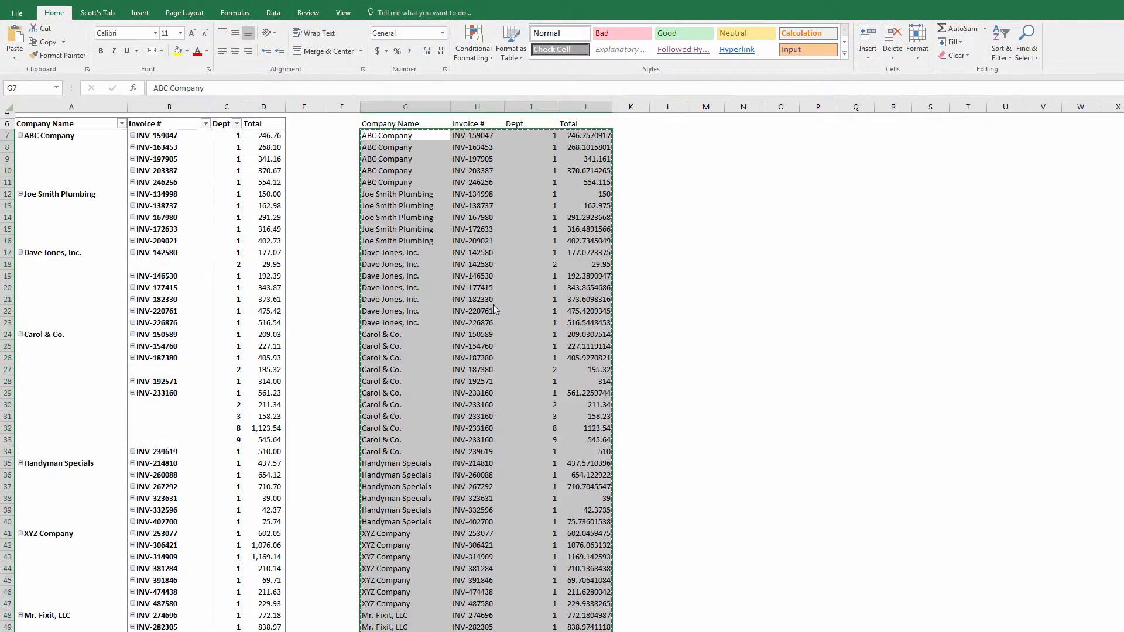
- Verify G8 and the invoice cells now hold plain values instead of formulas
key("Down")
key("Down")
key("Down")
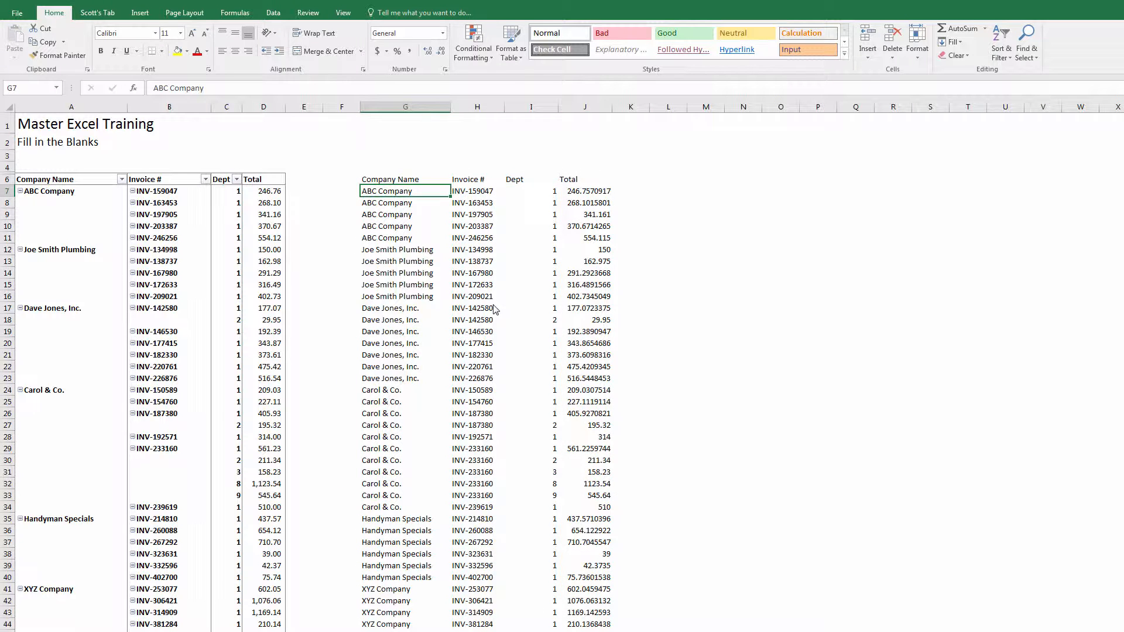
key("Up")
key("Up")
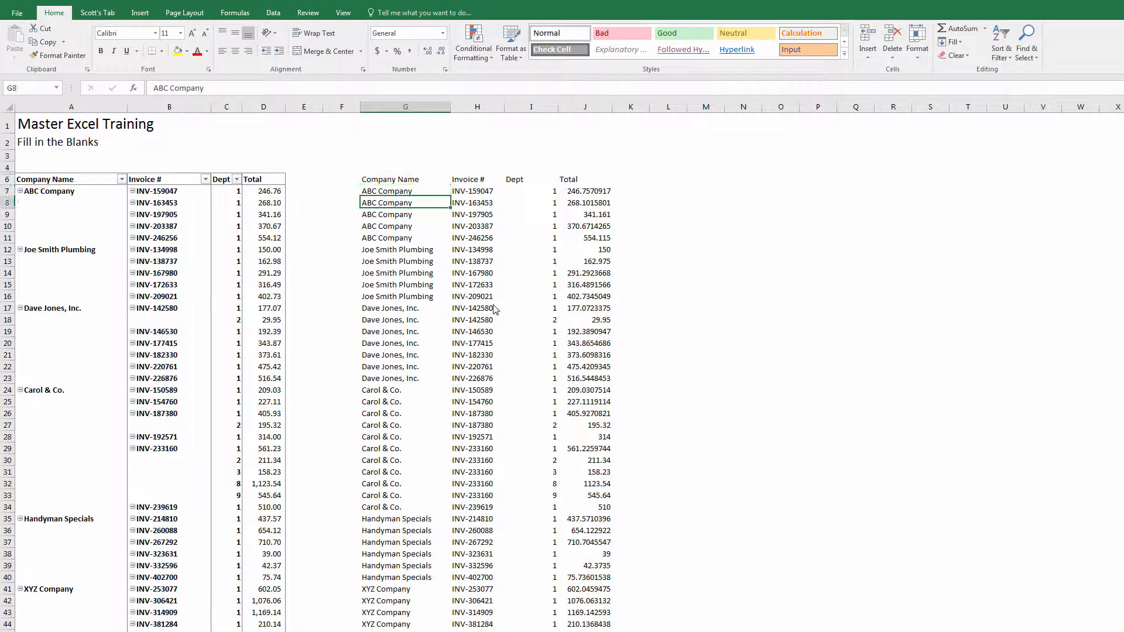
key("Right")
key("Left")
key("Up")
key("Up")
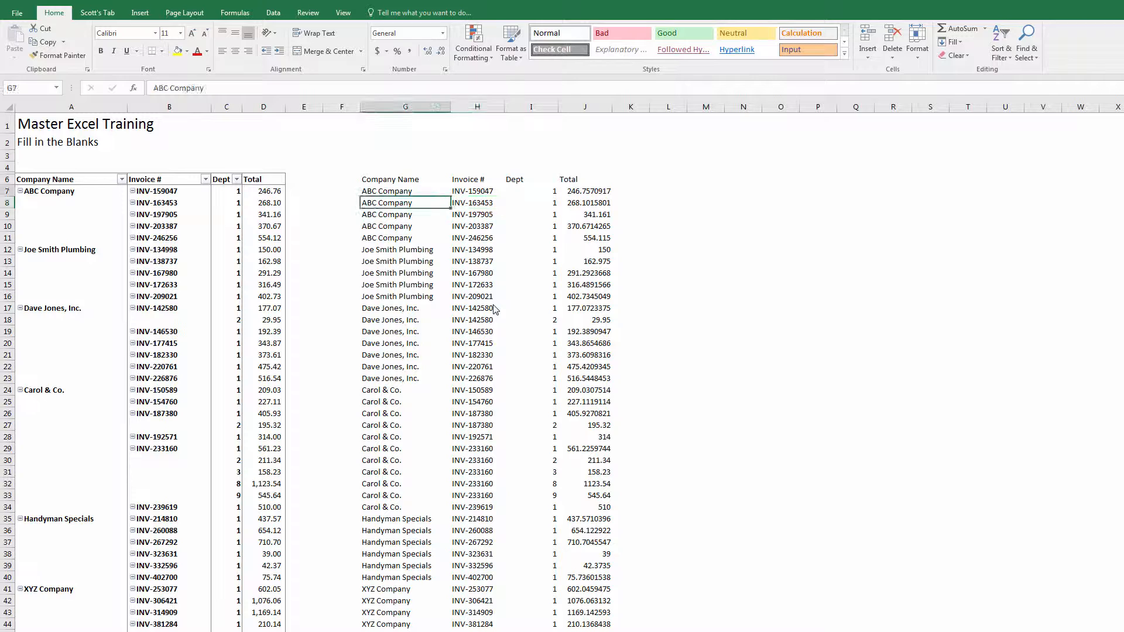